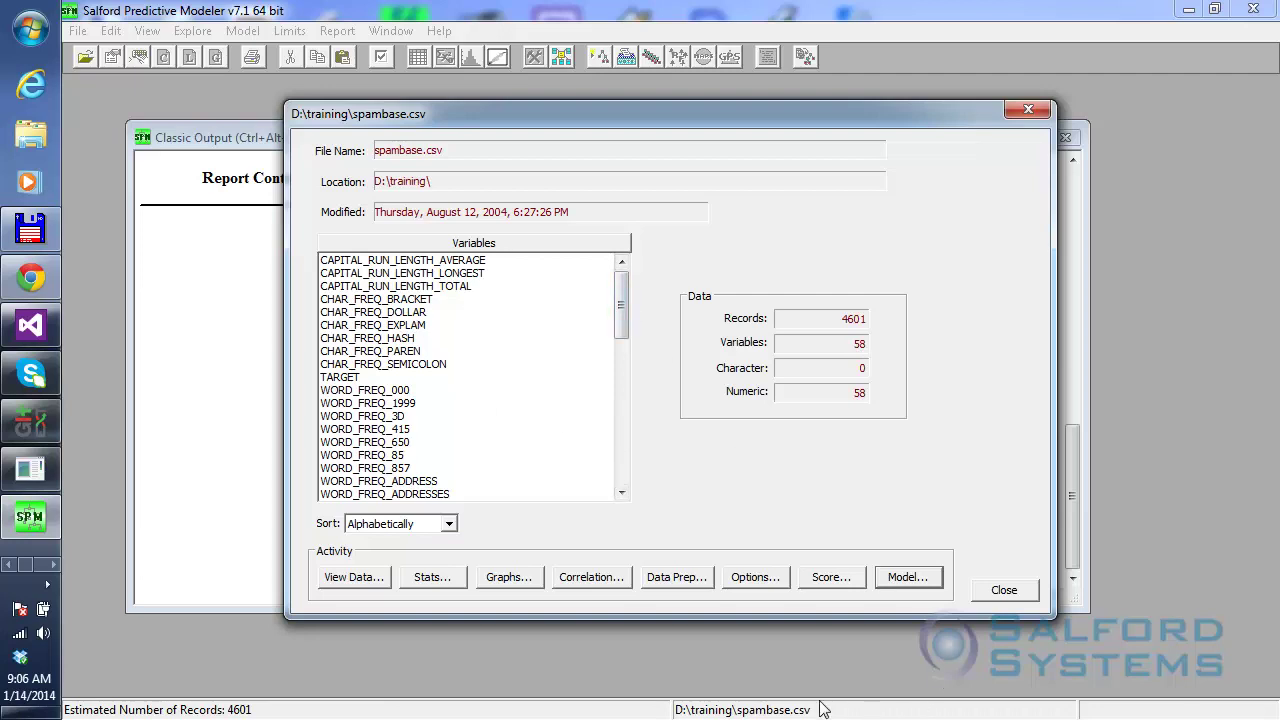
# - Start a model setup for spambase.csv, sort the variables in file order and select TARGET as the target variable
pyautogui.click(906, 578)
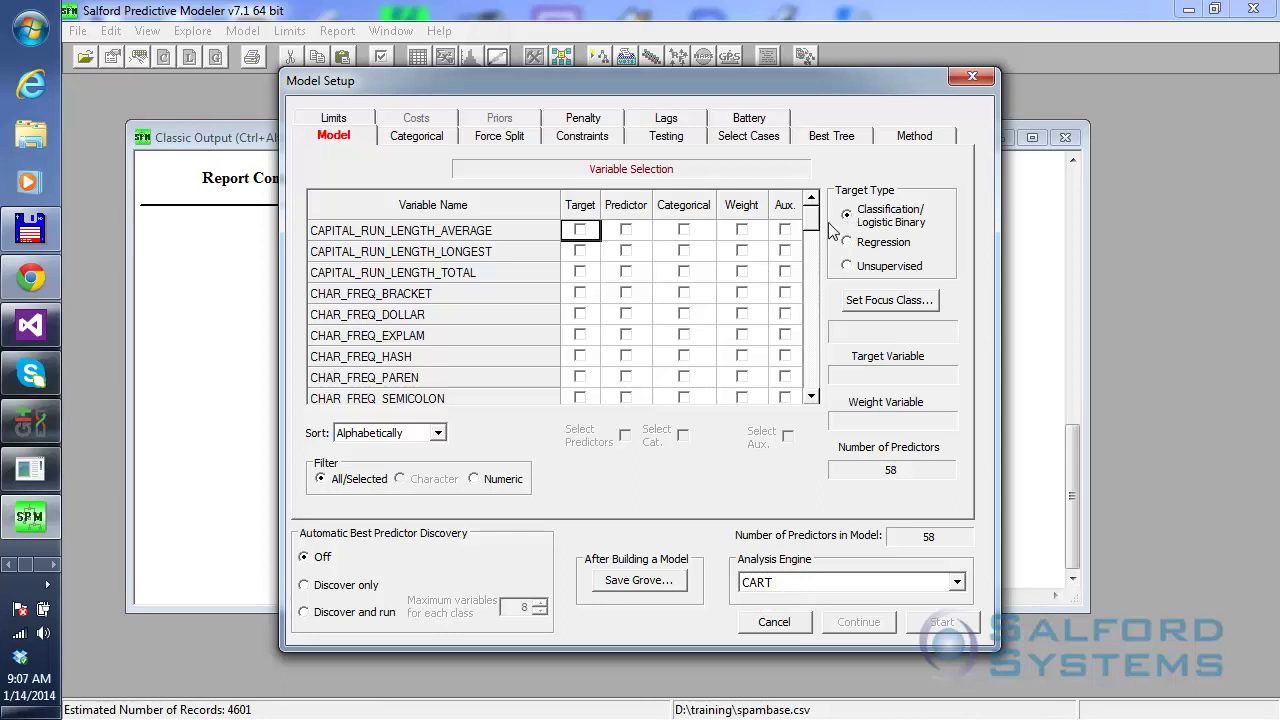
pyautogui.click(380, 436)
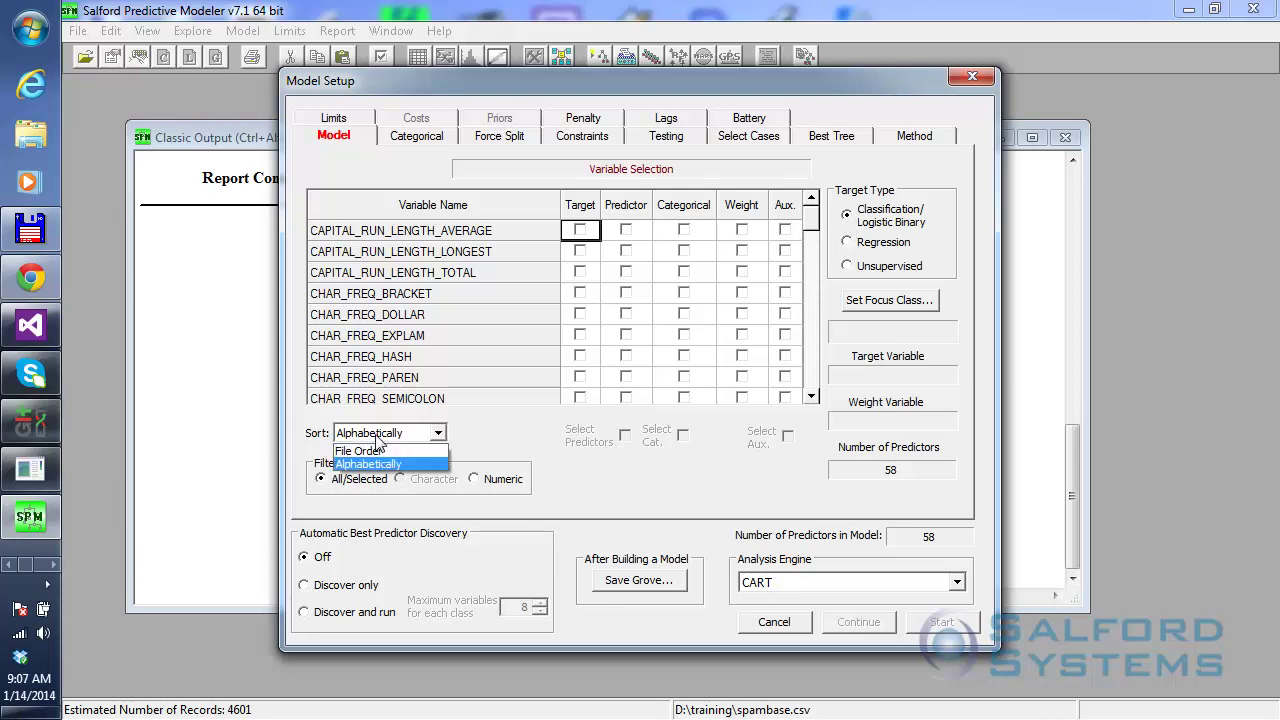
pyautogui.click(376, 448)
pyautogui.moveTo(819, 224); pyautogui.dragTo(814, 398)
pyautogui.click(580, 377)
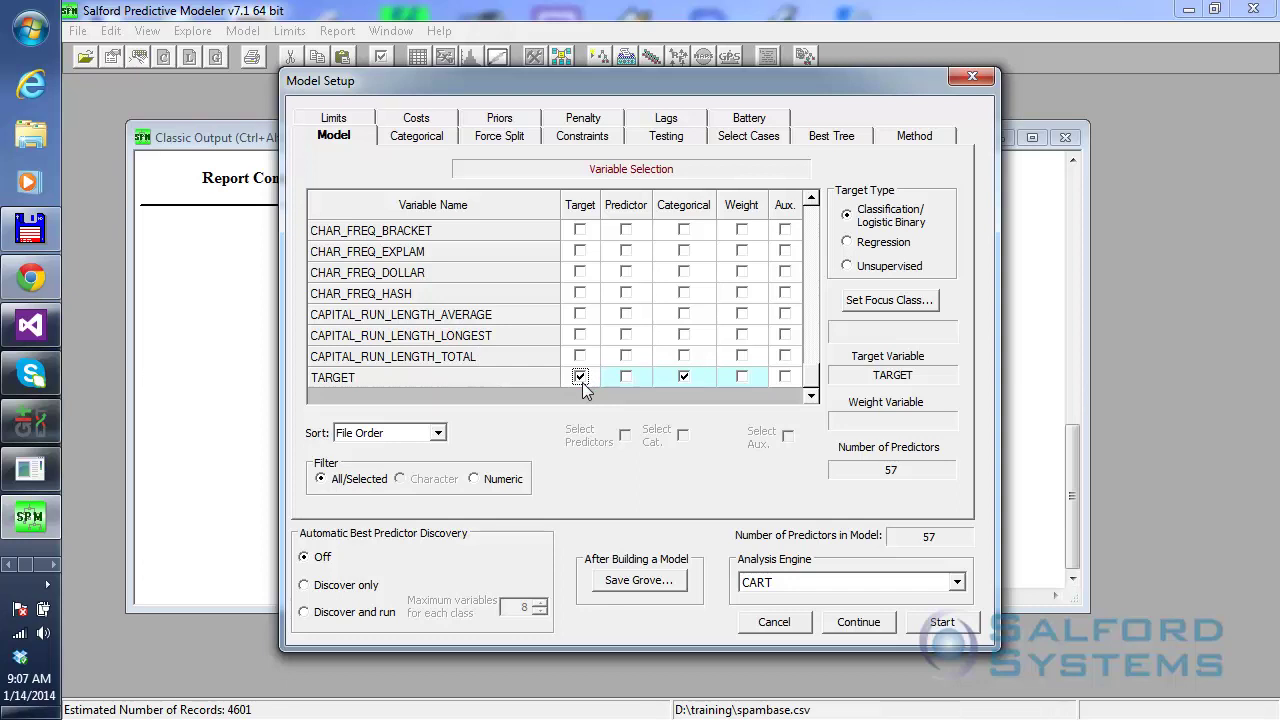
# - Test on a random 0.20 fraction of cases, and set the minimum splittable node to 30 and the minimum terminal node to 10
pyautogui.click(660, 141)
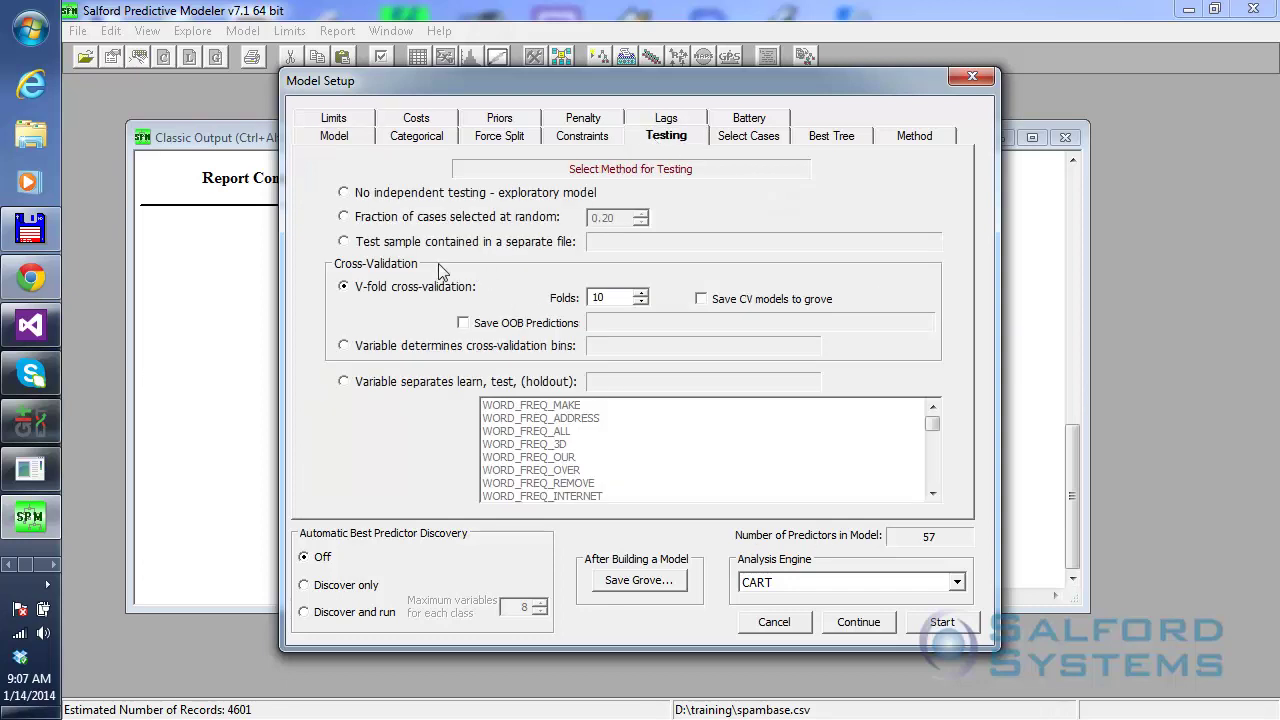
pyautogui.click(344, 217)
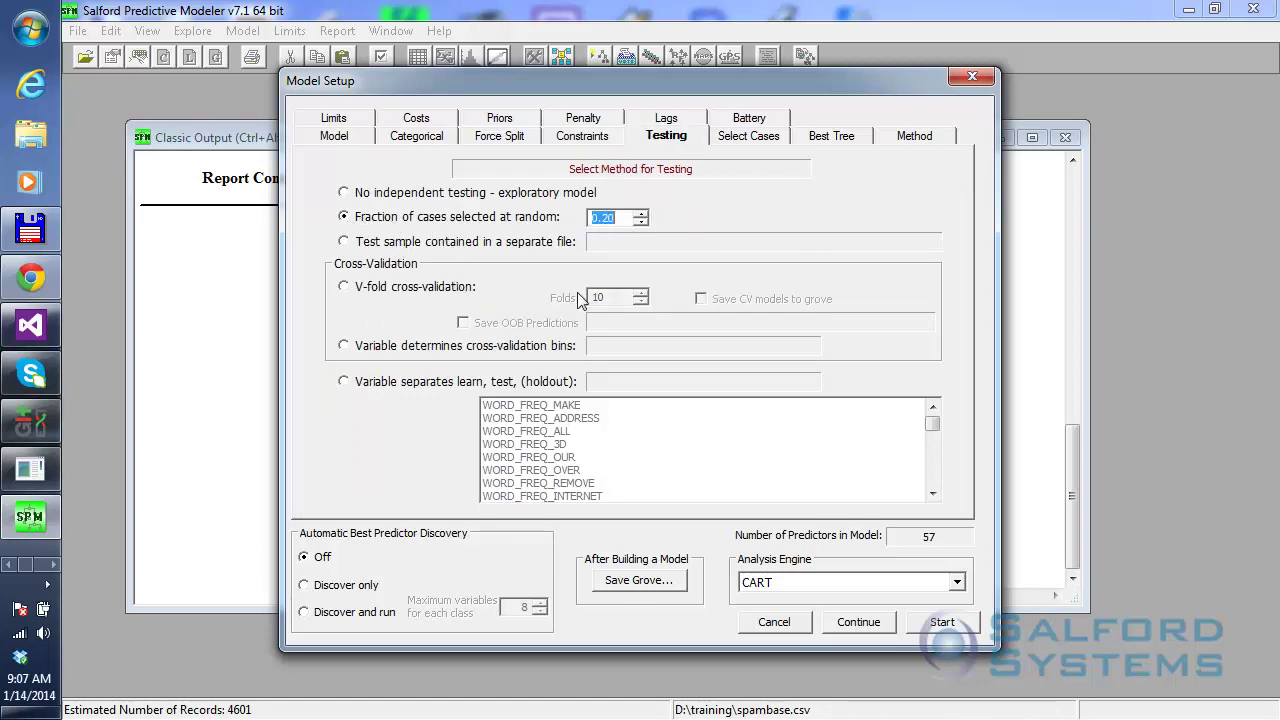
pyautogui.click(352, 119)
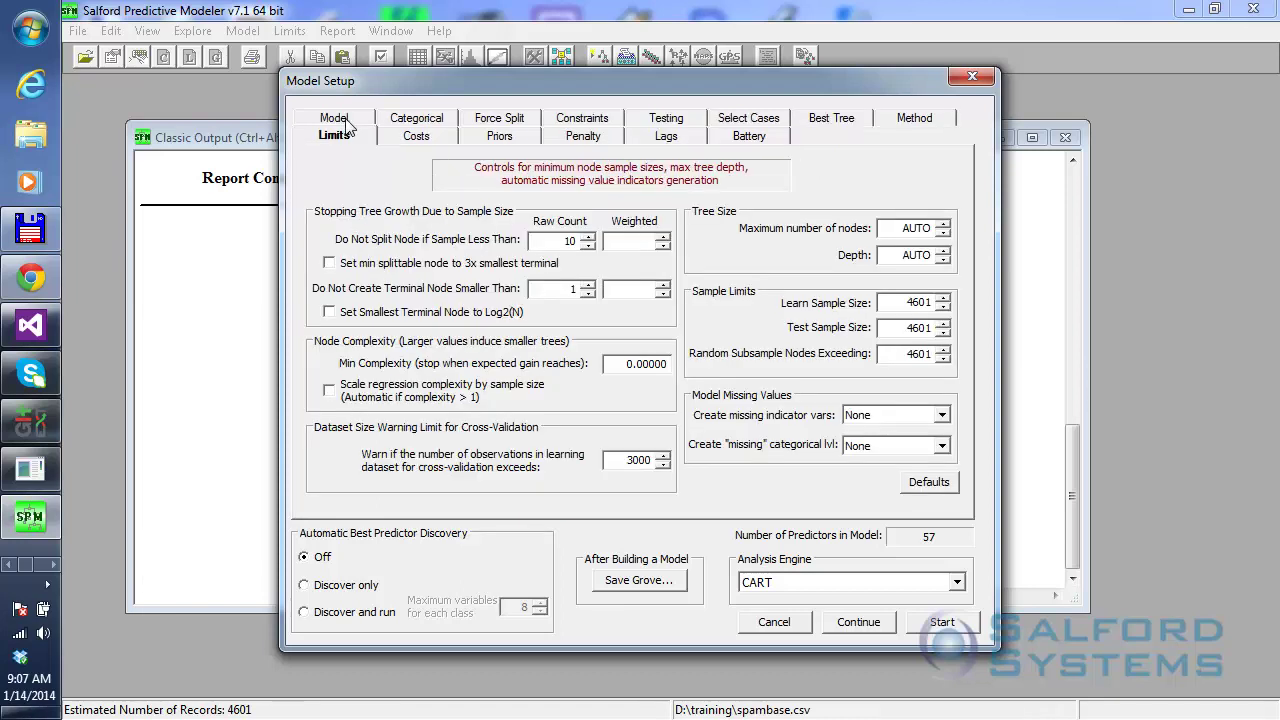
pyautogui.doubleClick(543, 241)
pyautogui.write('30')
pyautogui.doubleClick(573, 288)
pyautogui.click(347, 122)
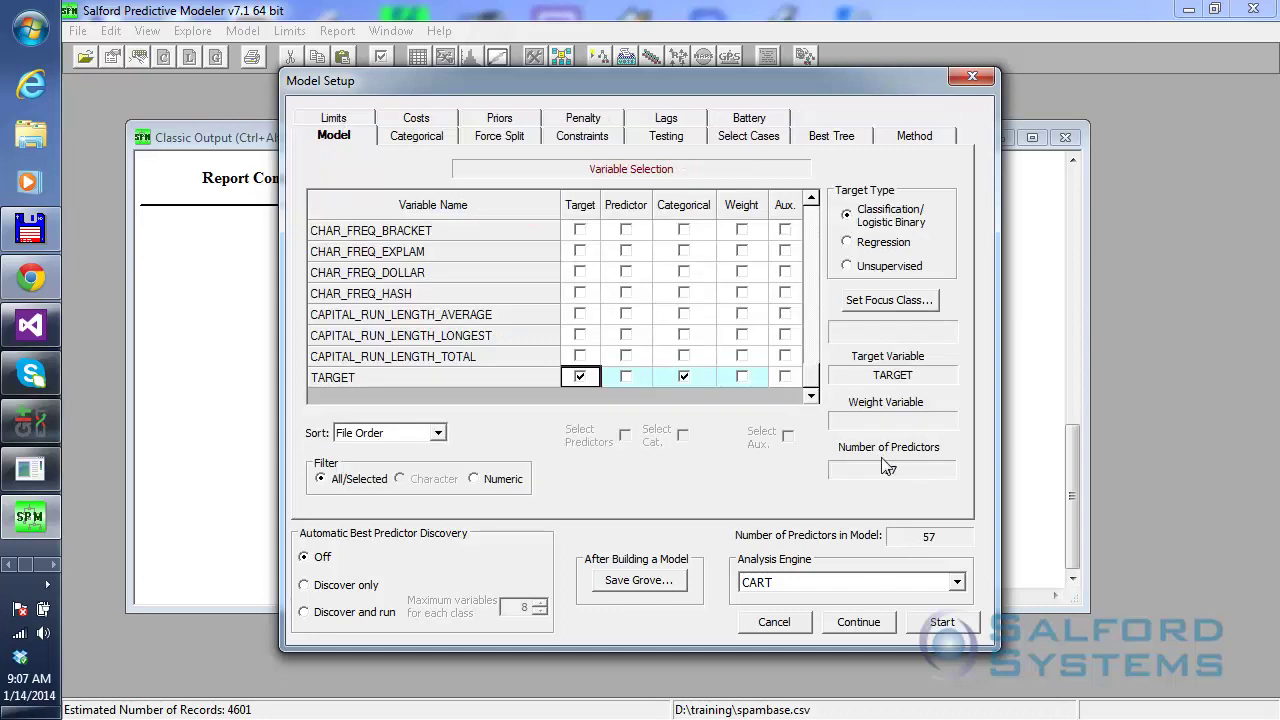
# - Build the CART classification model for TARGET with the configured settings
pyautogui.moveTo(652, 82); pyautogui.dragTo(632, 81)
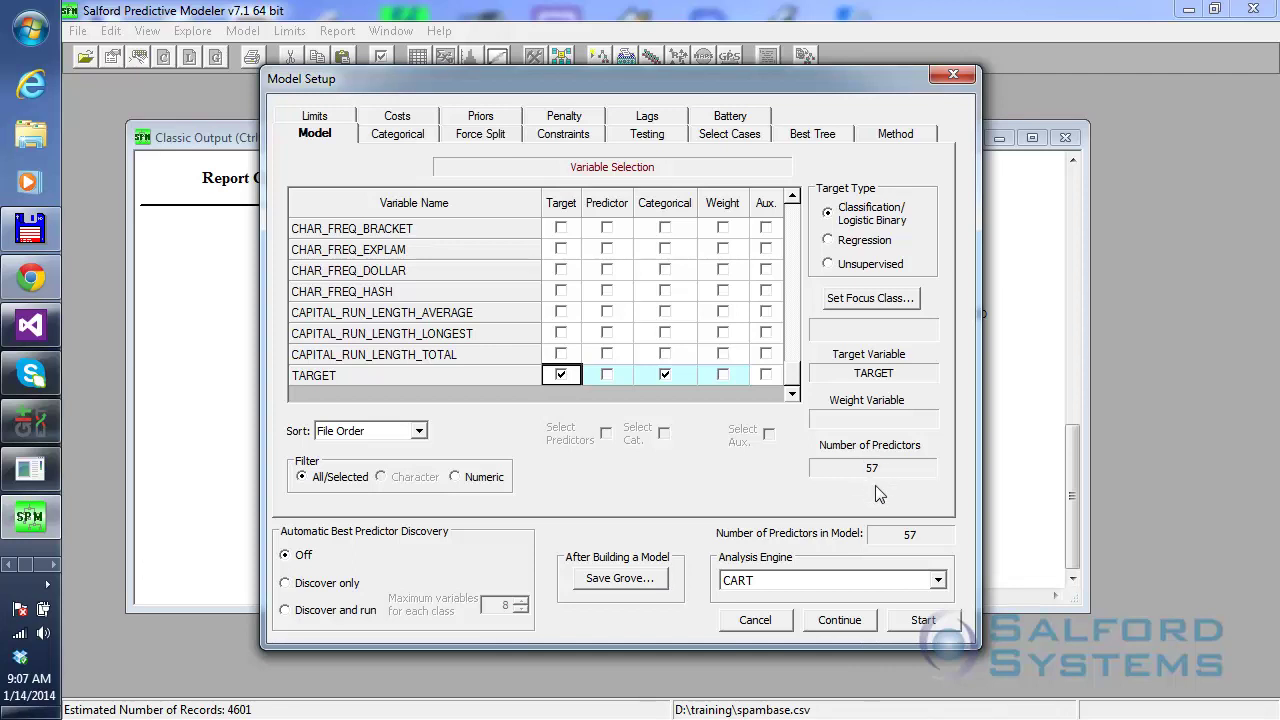
pyautogui.moveTo(597, 85); pyautogui.dragTo(598, 87)
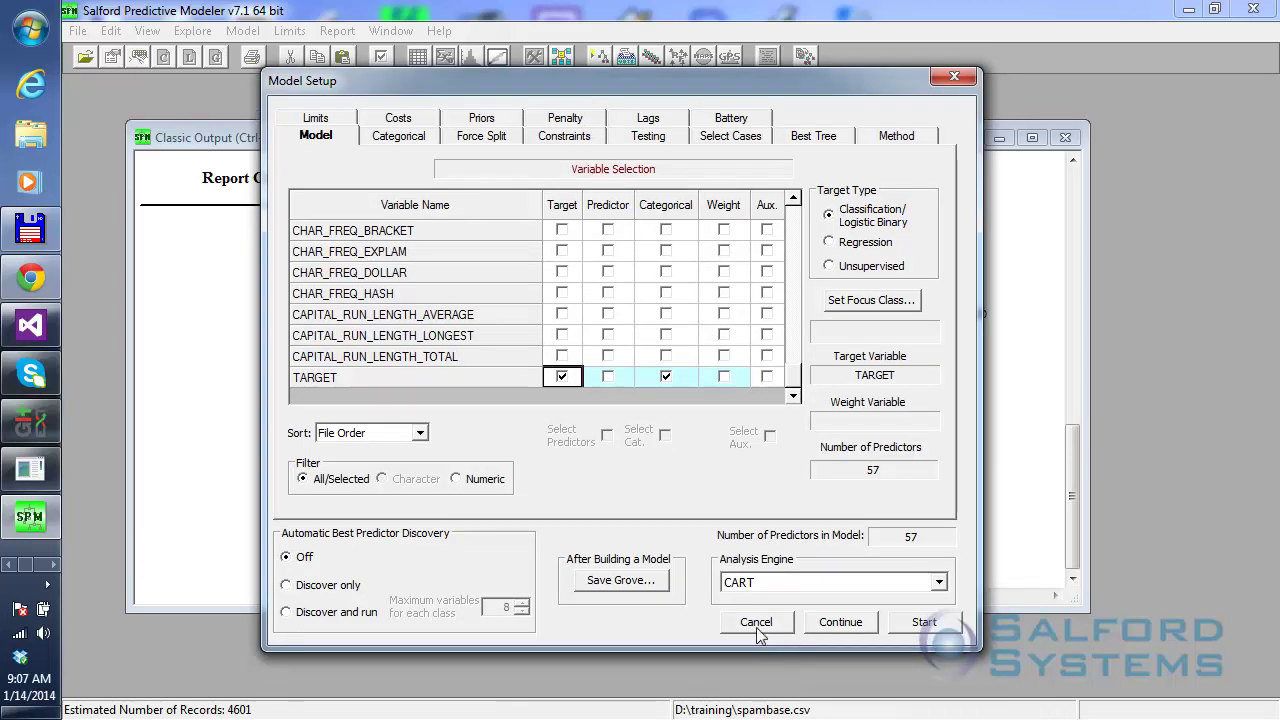
pyautogui.click(920, 626)
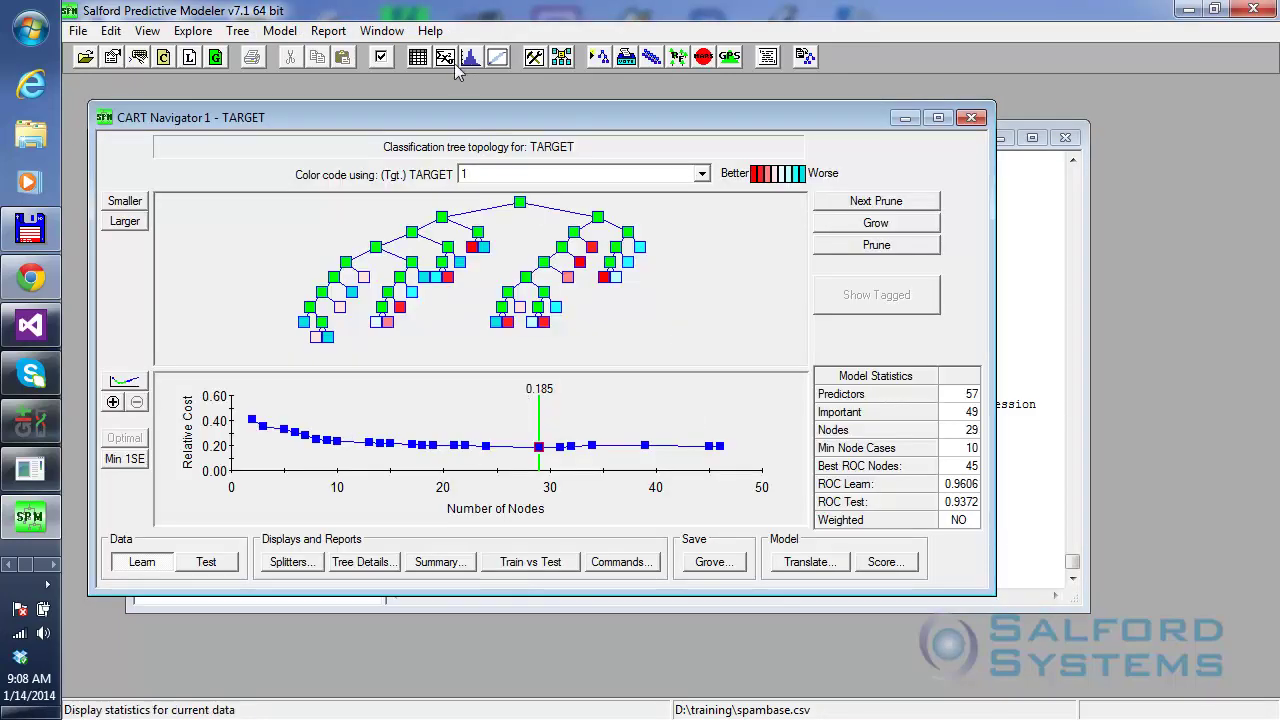
# - Show the CART model's summary and examine the variable importance ranking from the highest to the lowest scores
pyautogui.moveTo(470, 117); pyautogui.dragTo(543, 109)
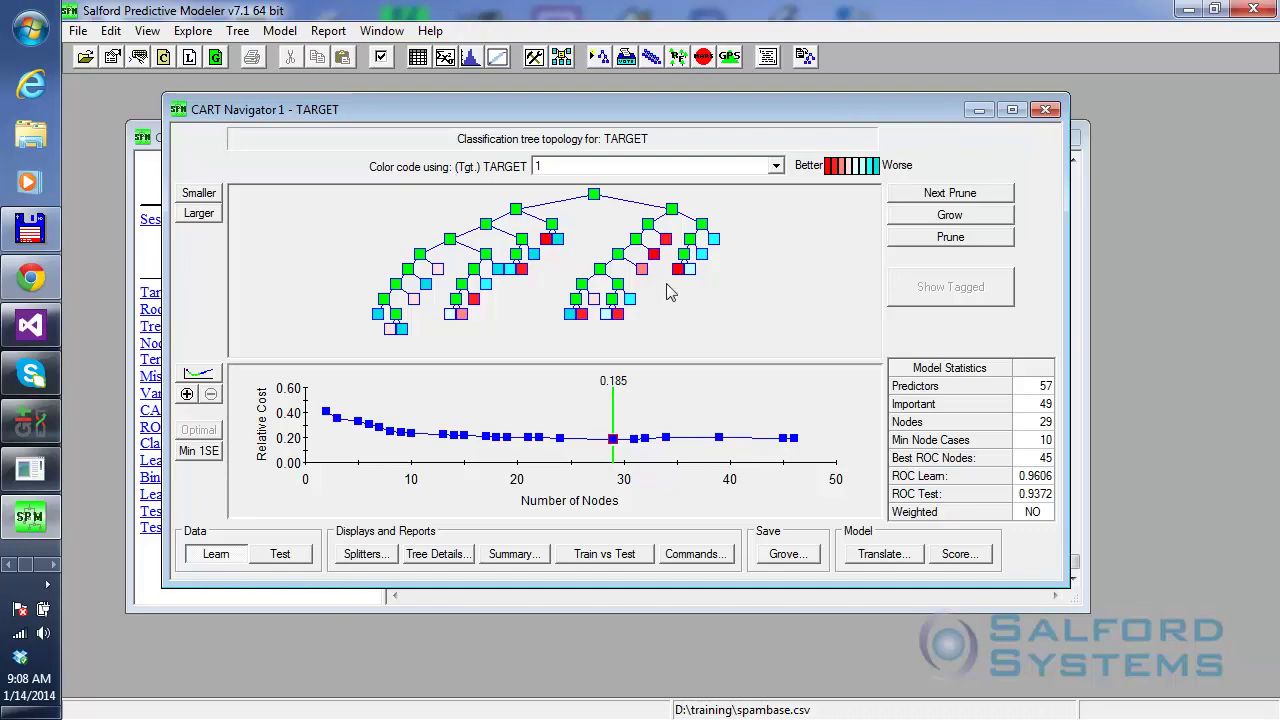
pyautogui.click(519, 561)
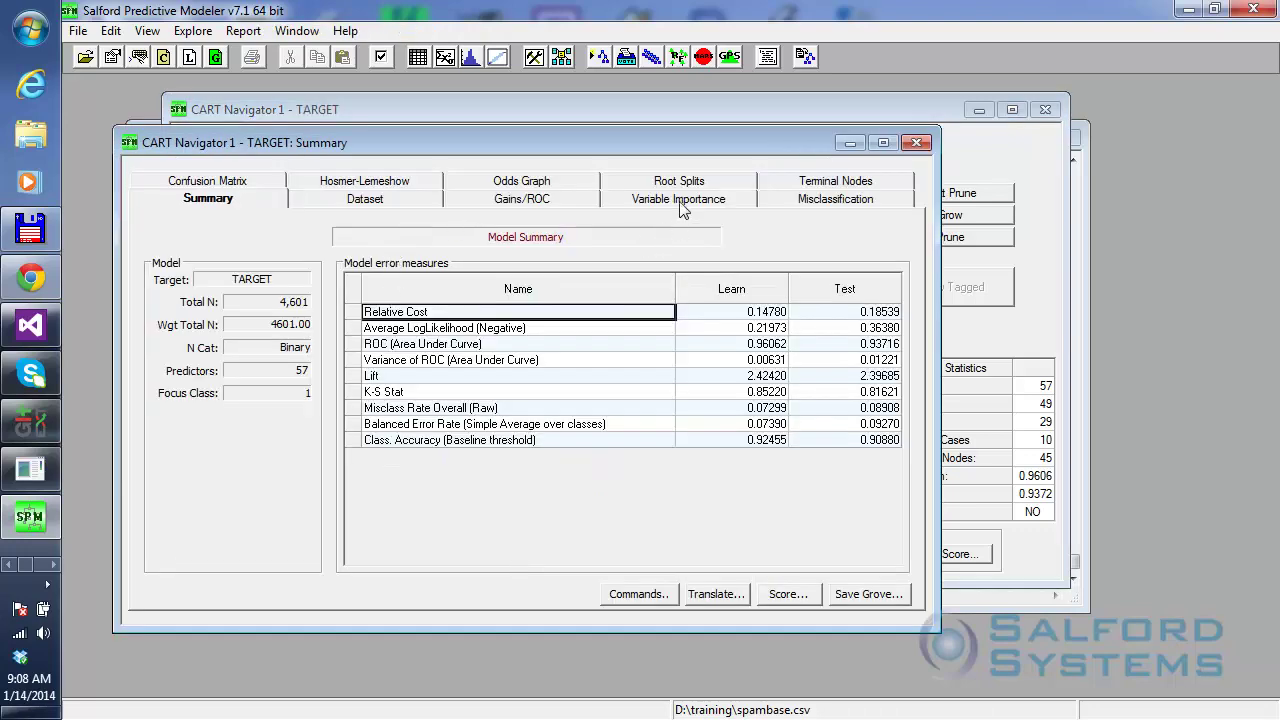
pyautogui.click(680, 200)
pyautogui.moveTo(600, 148); pyautogui.dragTo(731, 157)
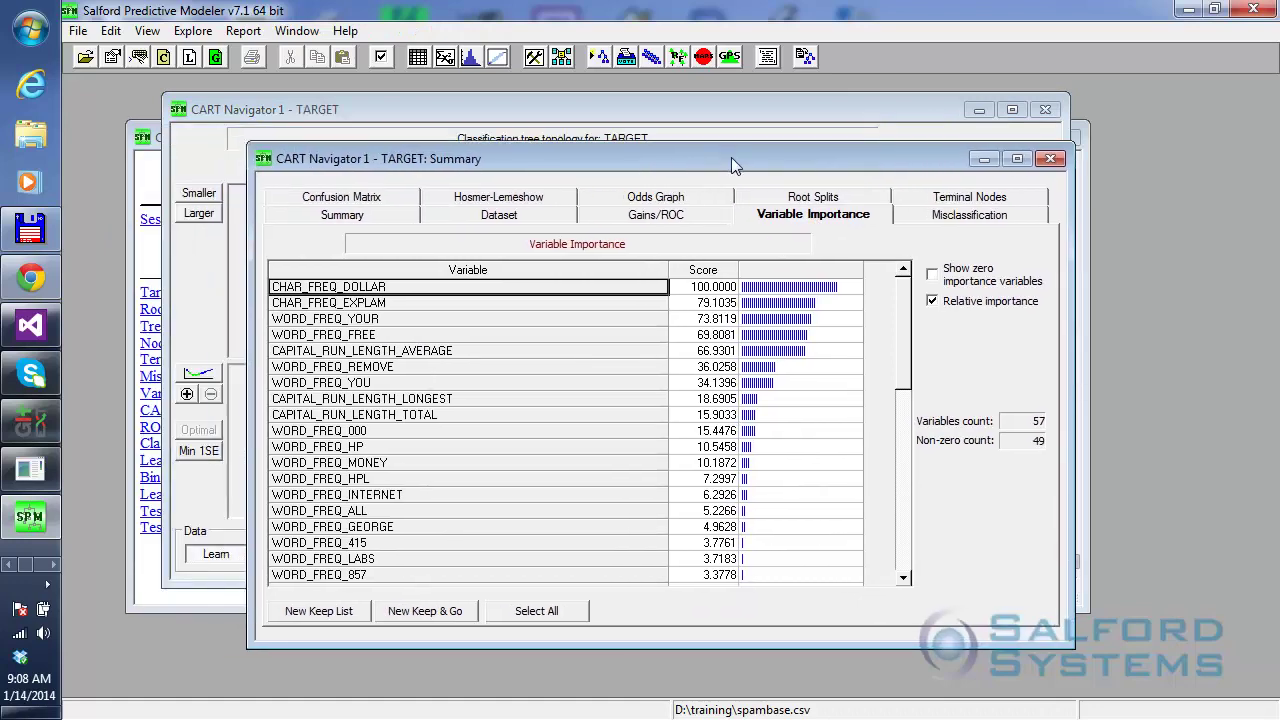
pyautogui.moveTo(906, 355); pyautogui.dragTo(896, 309)
pyautogui.moveTo(598, 162)
pyautogui.mouseDown()
pyautogui.moveTo(607, 168)
pyautogui.moveTo(607, 151)
pyautogui.mouseUp()
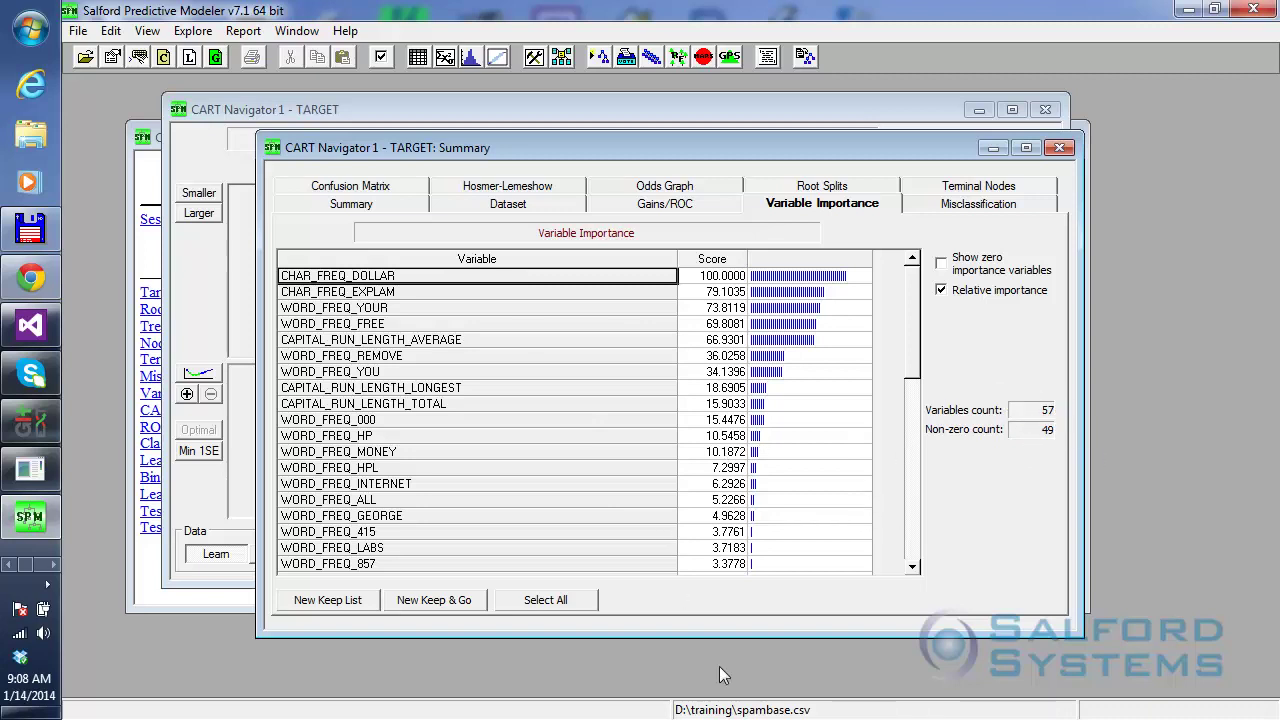
pyautogui.moveTo(634, 150)
pyautogui.mouseDown()
pyautogui.moveTo(634, 185)
pyautogui.moveTo(633, 155)
pyautogui.mouseUp()
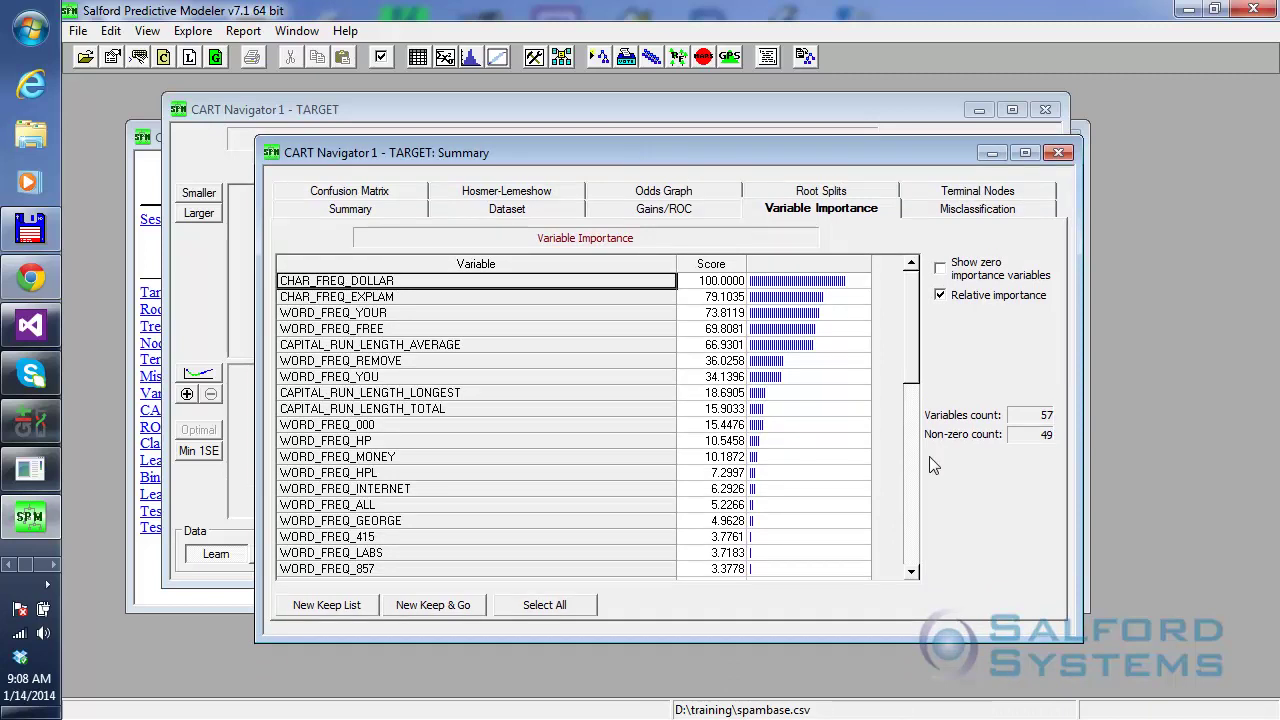
pyautogui.moveTo(914, 368); pyautogui.dragTo(914, 560)
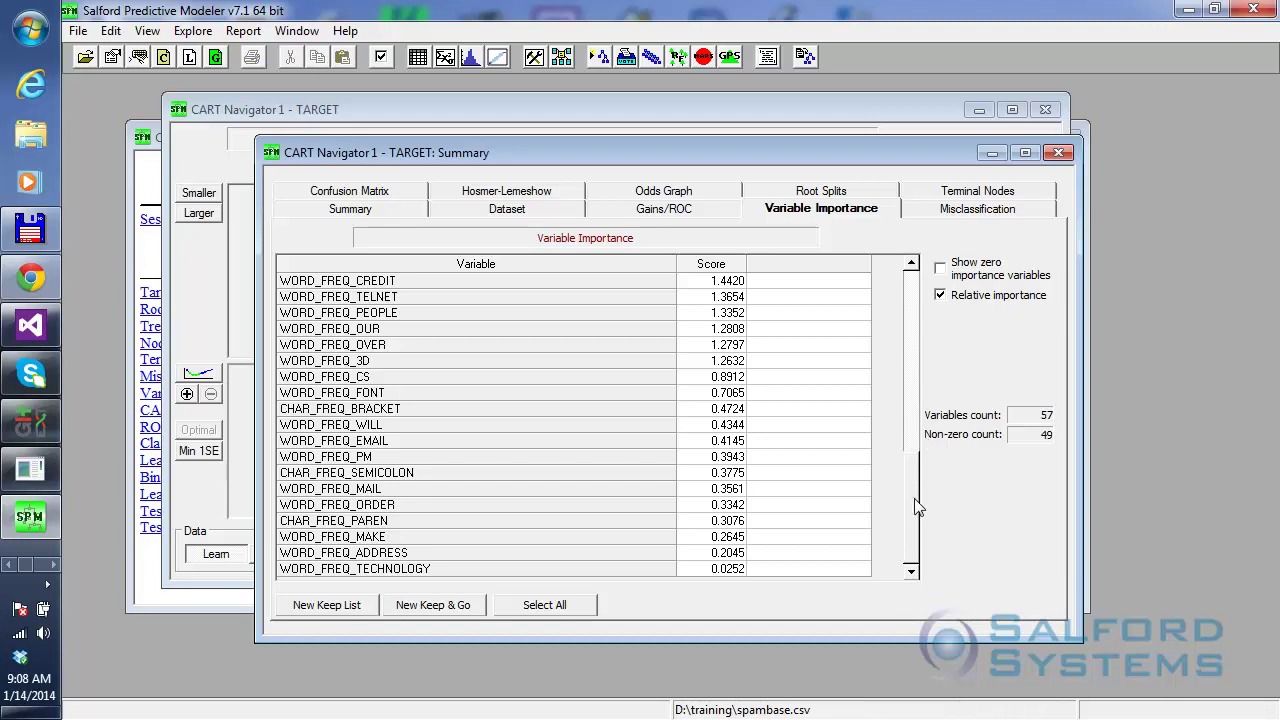
pyautogui.moveTo(916, 505); pyautogui.dragTo(922, 288)
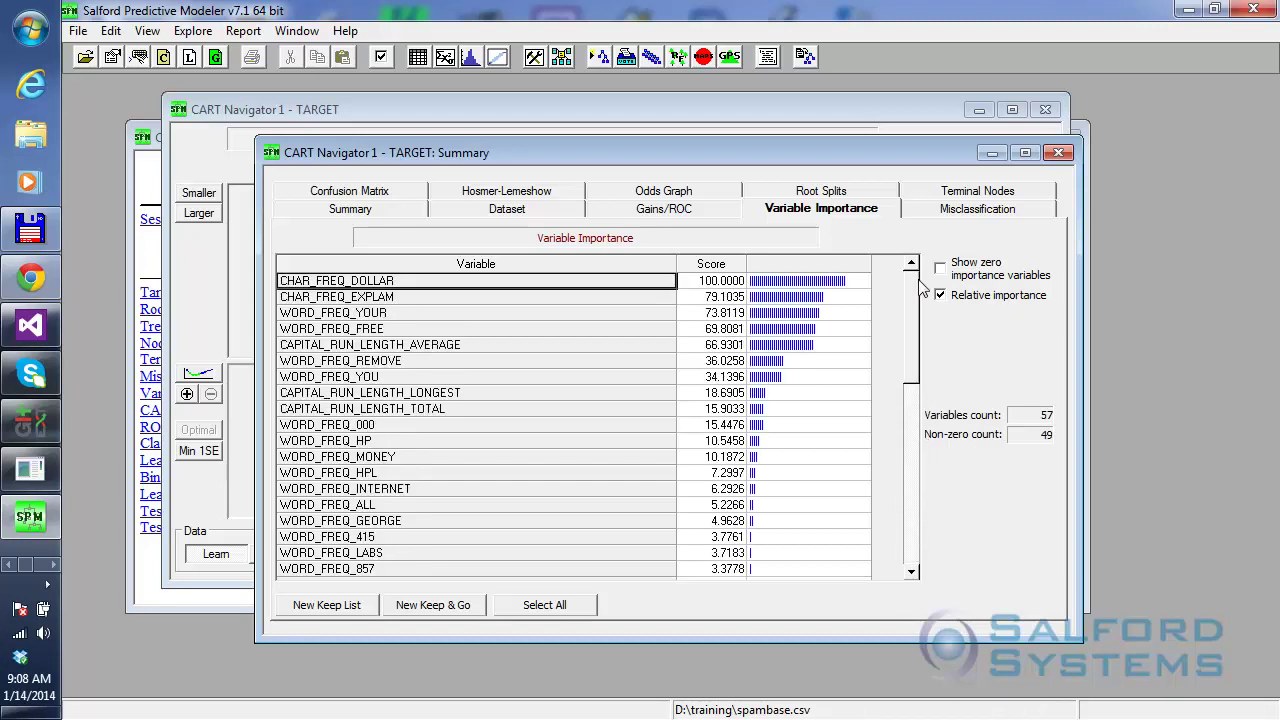
# - Compare the importance of the top-ranked predictors CHAR_FREQ_DOLLAR, CHAR_FREQ_EXPLAM and WORD_FREQ_YOUR, and close the model summary
pyautogui.click(520, 301)
pyautogui.click(522, 285)
pyautogui.click(521, 299)
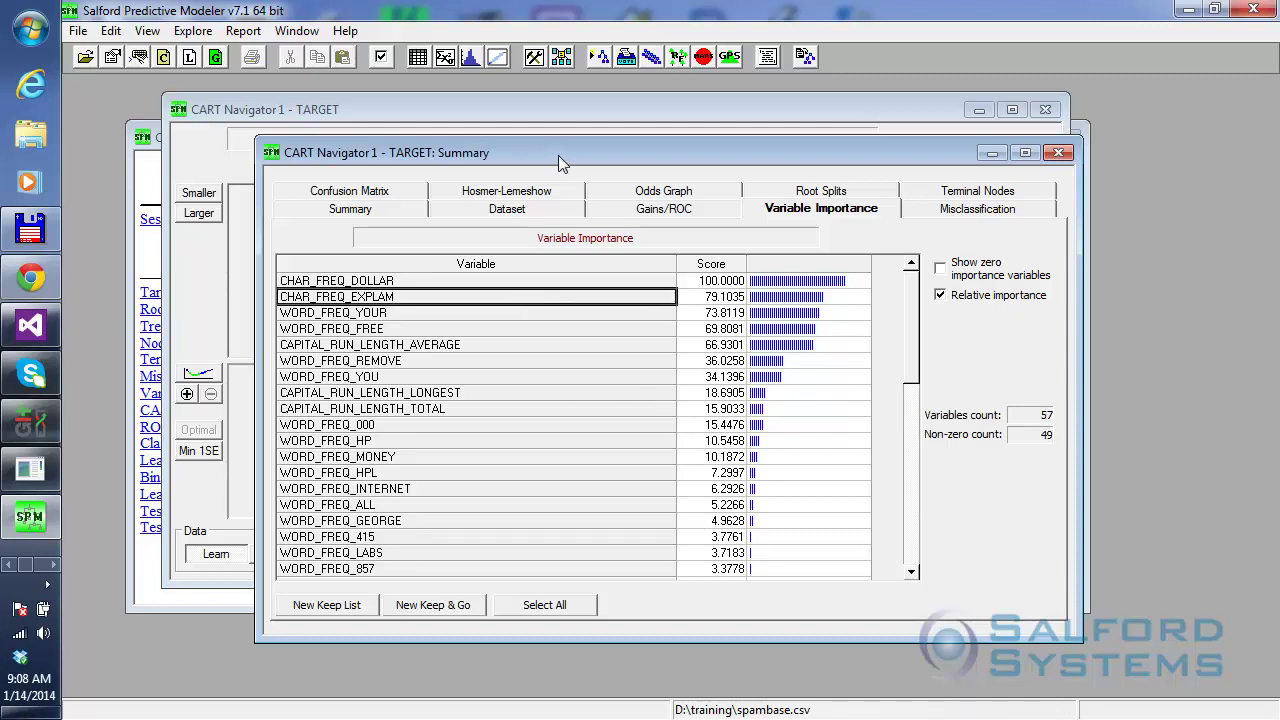
pyautogui.moveTo(561, 152); pyautogui.dragTo(672, 176)
pyautogui.click(537, 301)
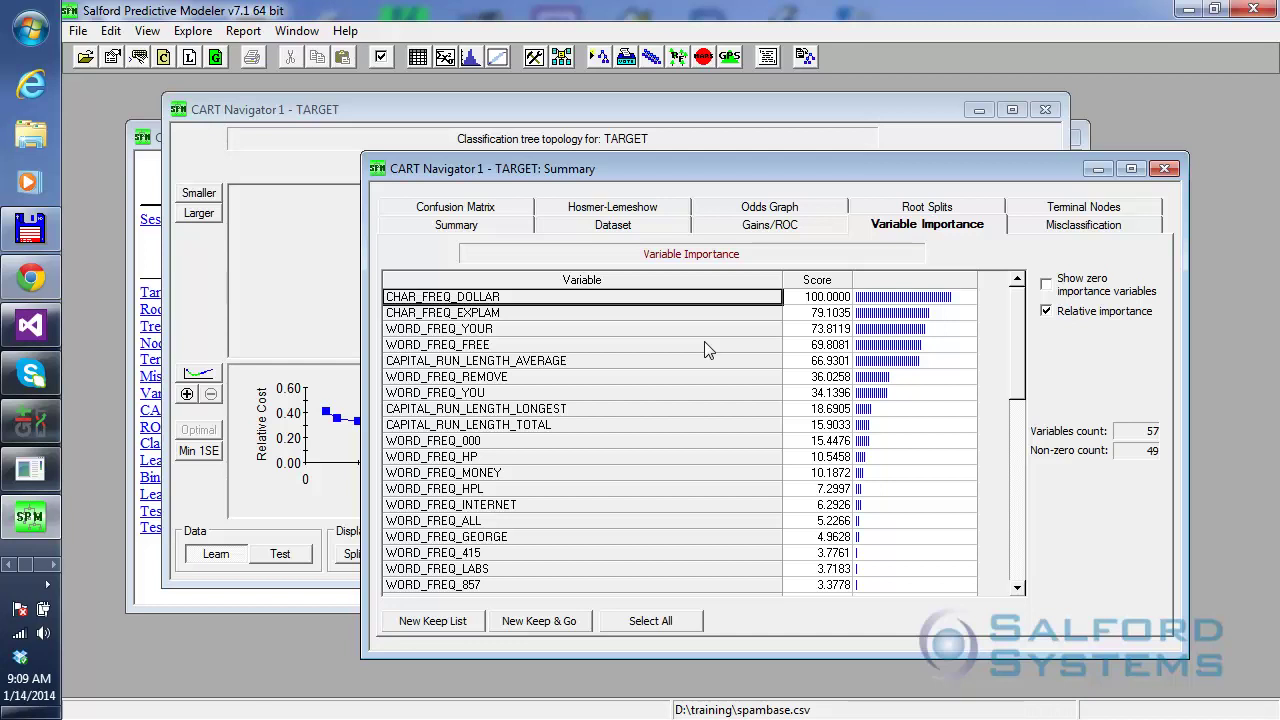
pyautogui.moveTo(683, 170); pyautogui.dragTo(637, 170)
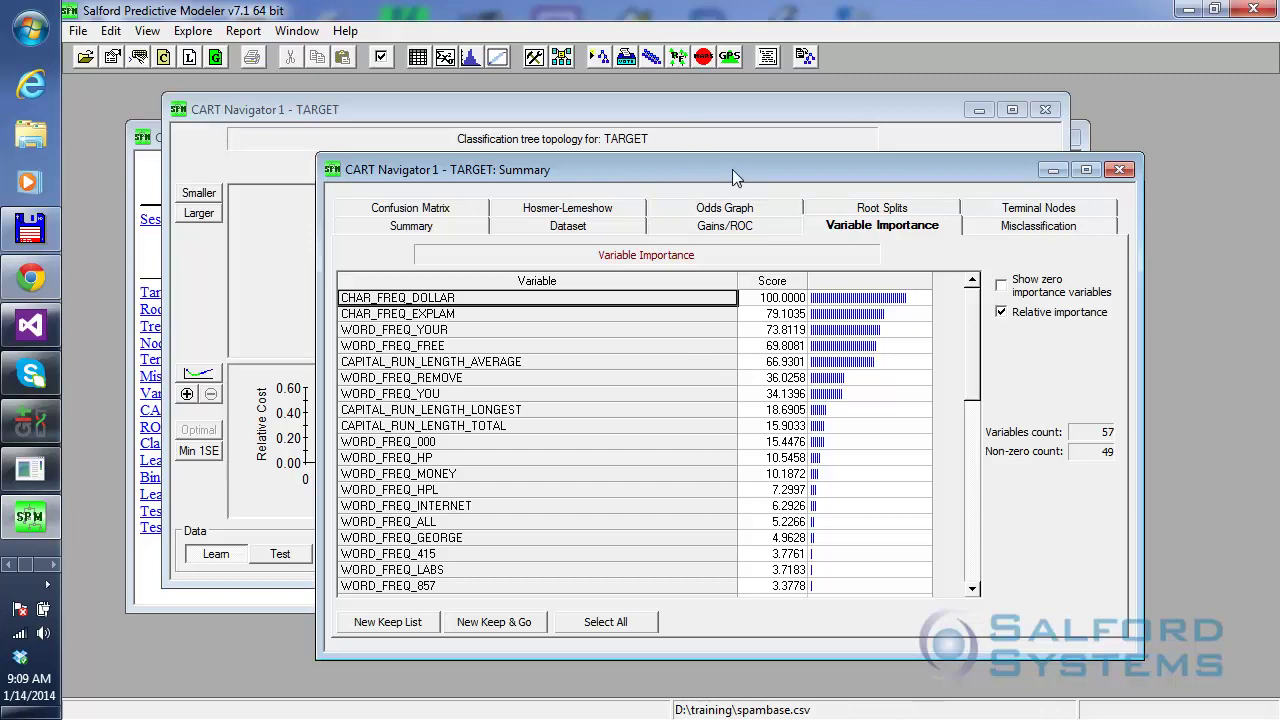
pyautogui.moveTo(732, 169)
pyautogui.mouseDown()
pyautogui.moveTo(711, 179)
pyautogui.moveTo(729, 173)
pyautogui.mouseUp()
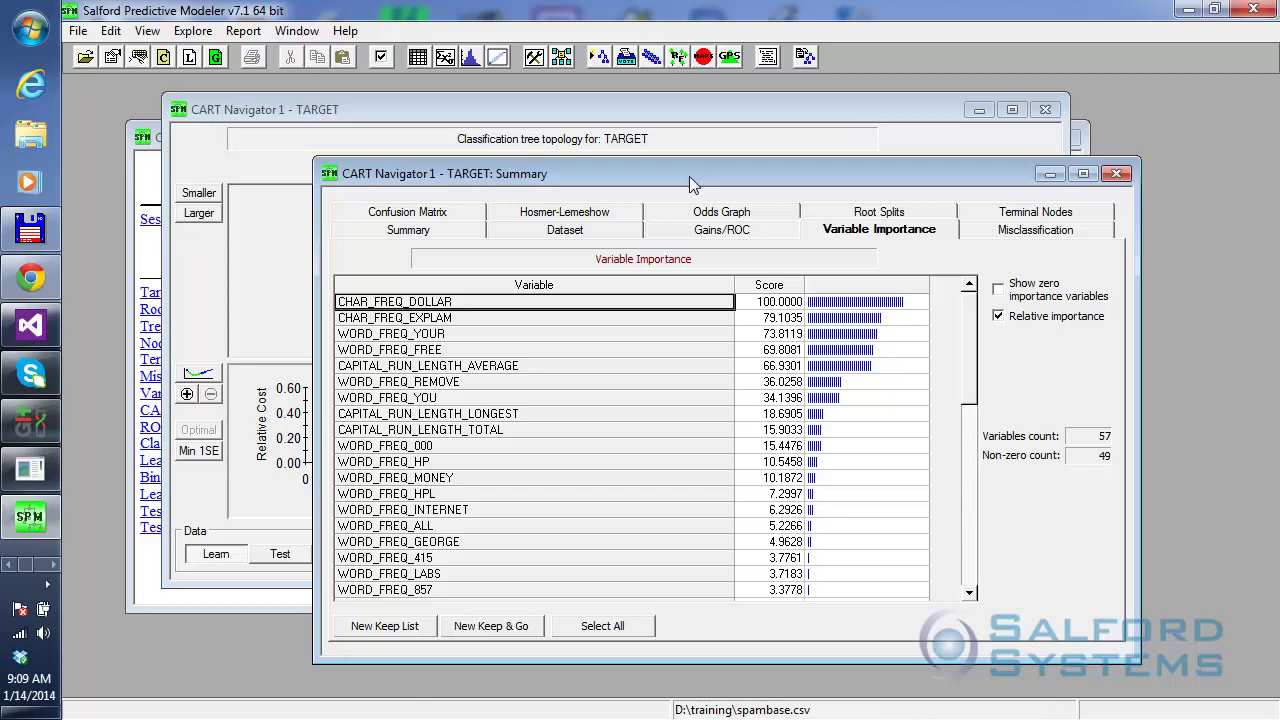
pyautogui.moveTo(689, 175); pyautogui.dragTo(650, 186)
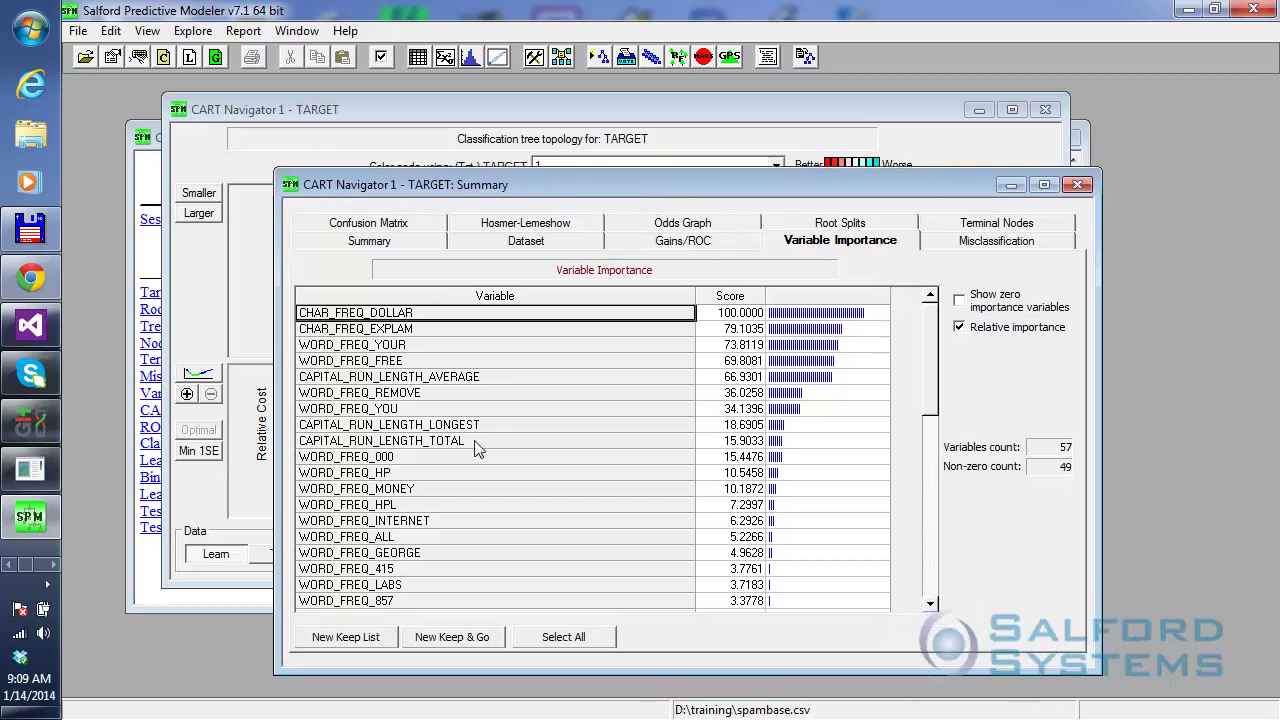
pyautogui.click(342, 330)
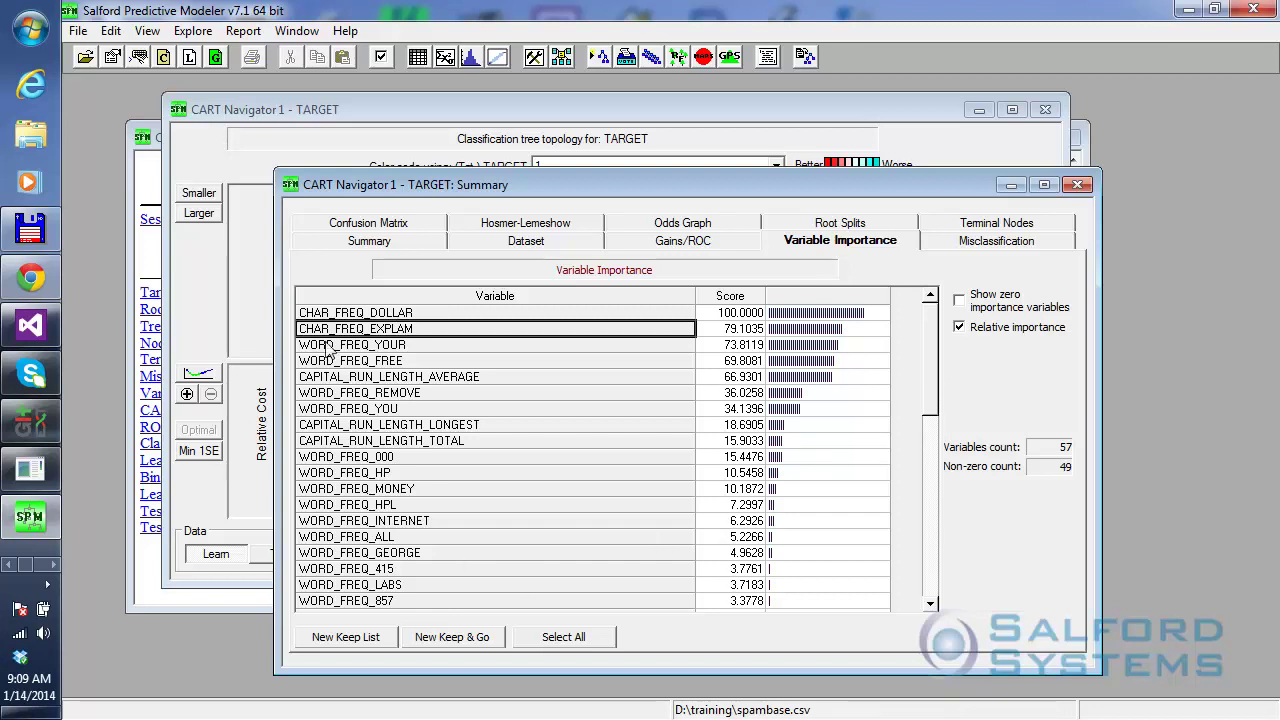
pyautogui.click(362, 344)
pyautogui.click(377, 330)
pyautogui.moveTo(775, 184); pyautogui.dragTo(713, 199)
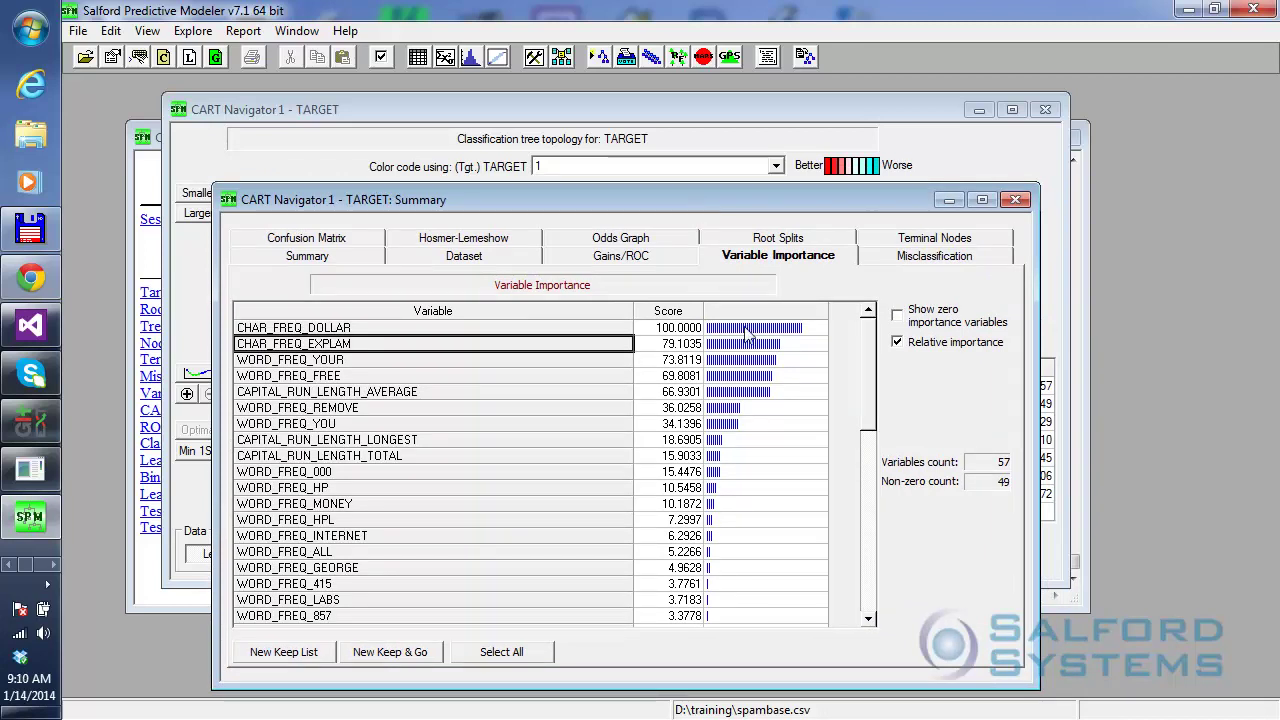
pyautogui.click(1015, 202)
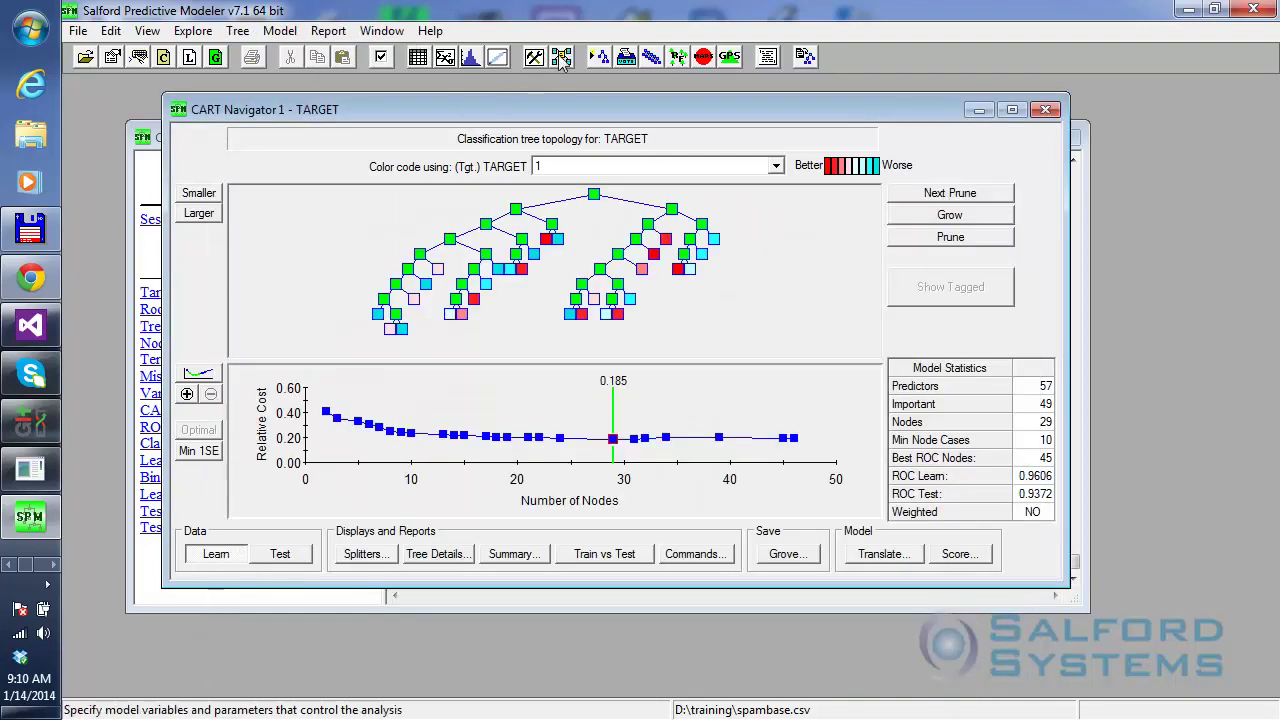
# - Reopen the model setup and add the SHAVING battery to the selected batteries
pyautogui.click(561, 58)
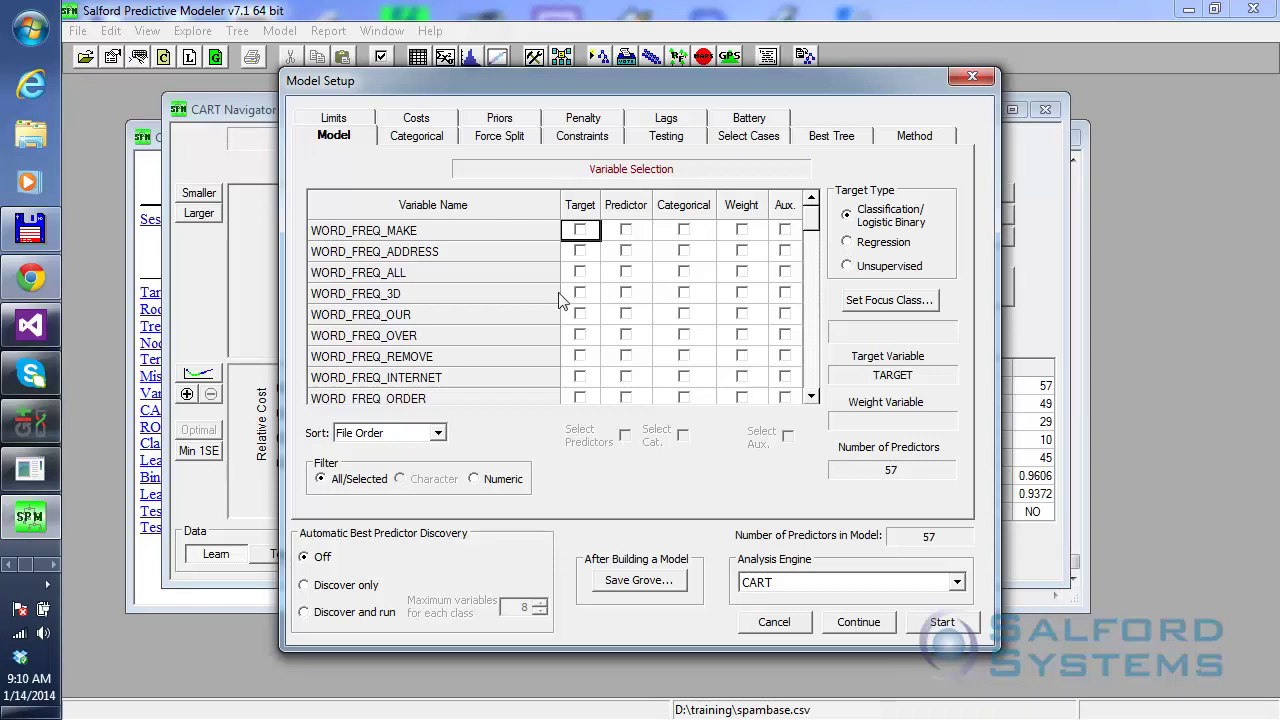
pyautogui.click(748, 120)
pyautogui.moveTo(462, 240); pyautogui.dragTo(470, 287)
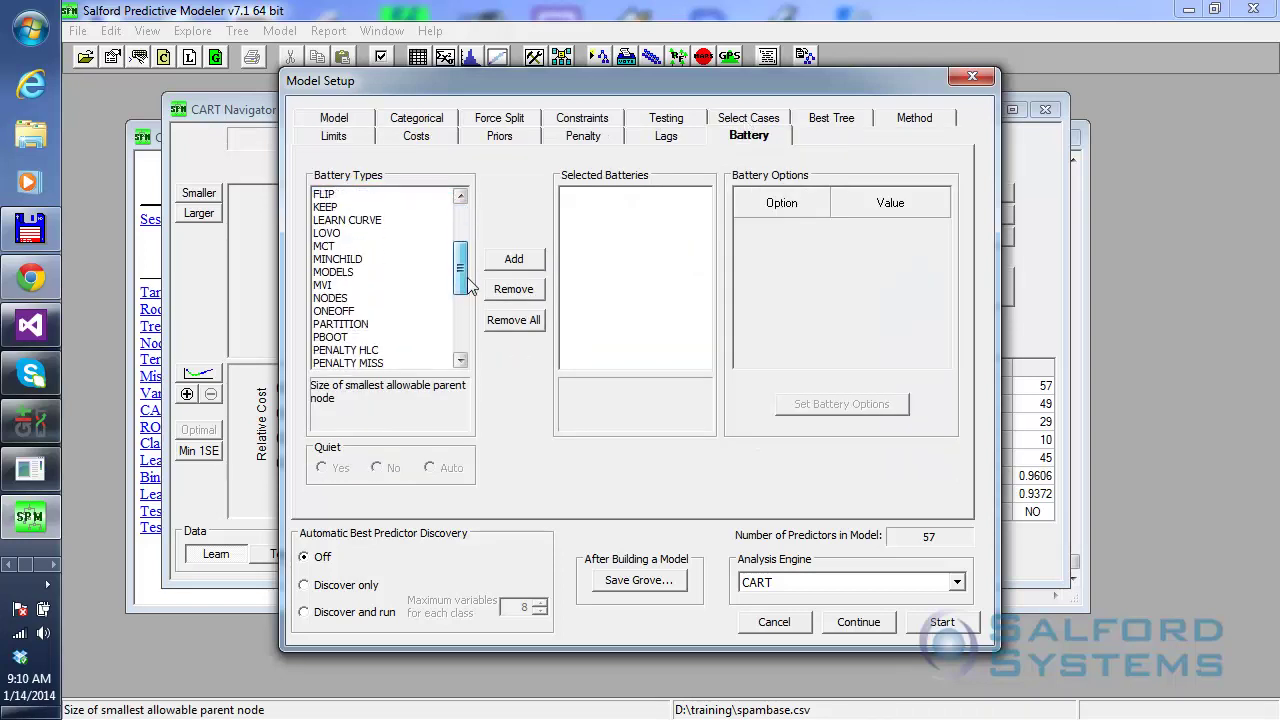
pyautogui.scroll(-5, 335, 280)
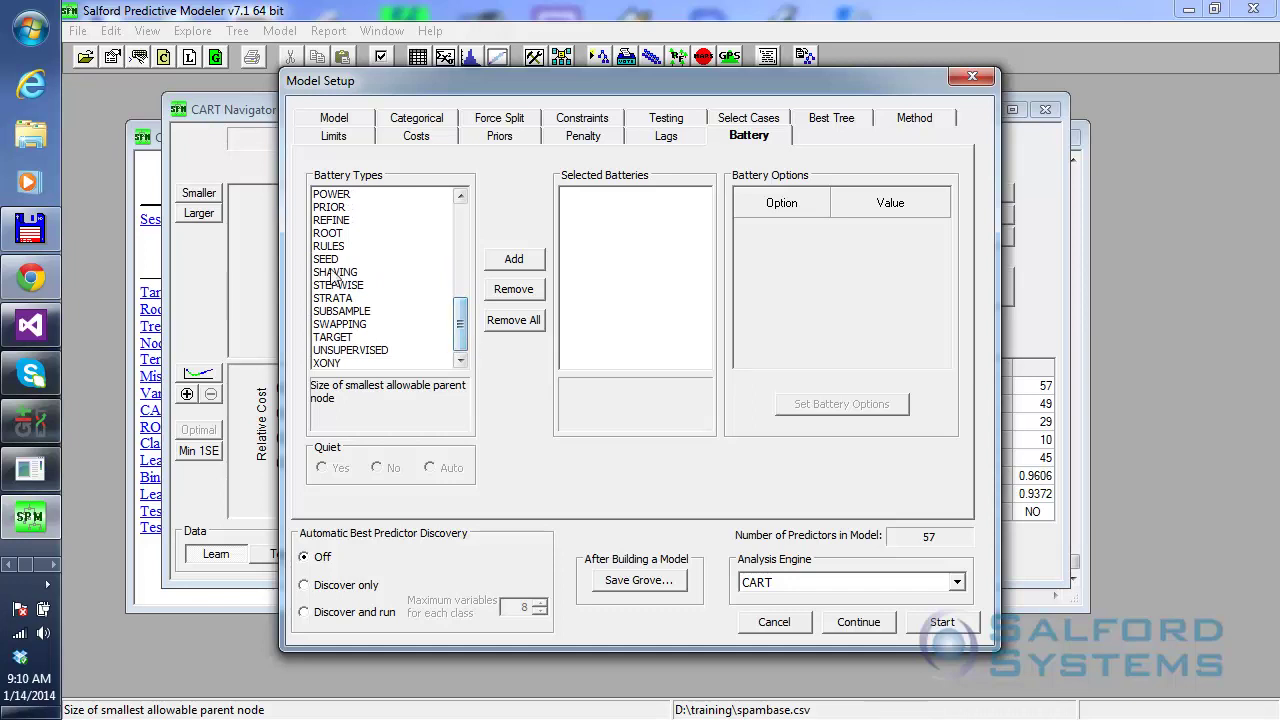
pyautogui.click(335, 272)
pyautogui.click(513, 259)
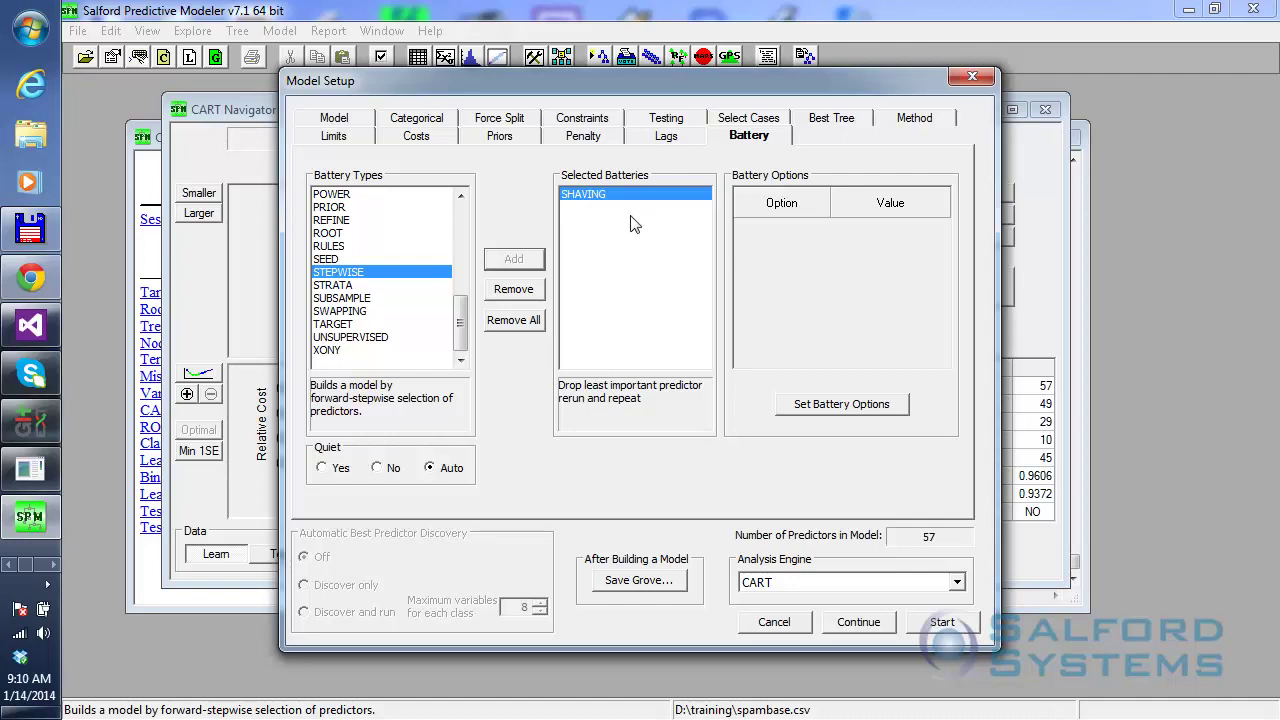
# - Set the SHAVING battery to shave 1 predictor at a time from the top for only 5 steps, and run it
pyautogui.click(840, 405)
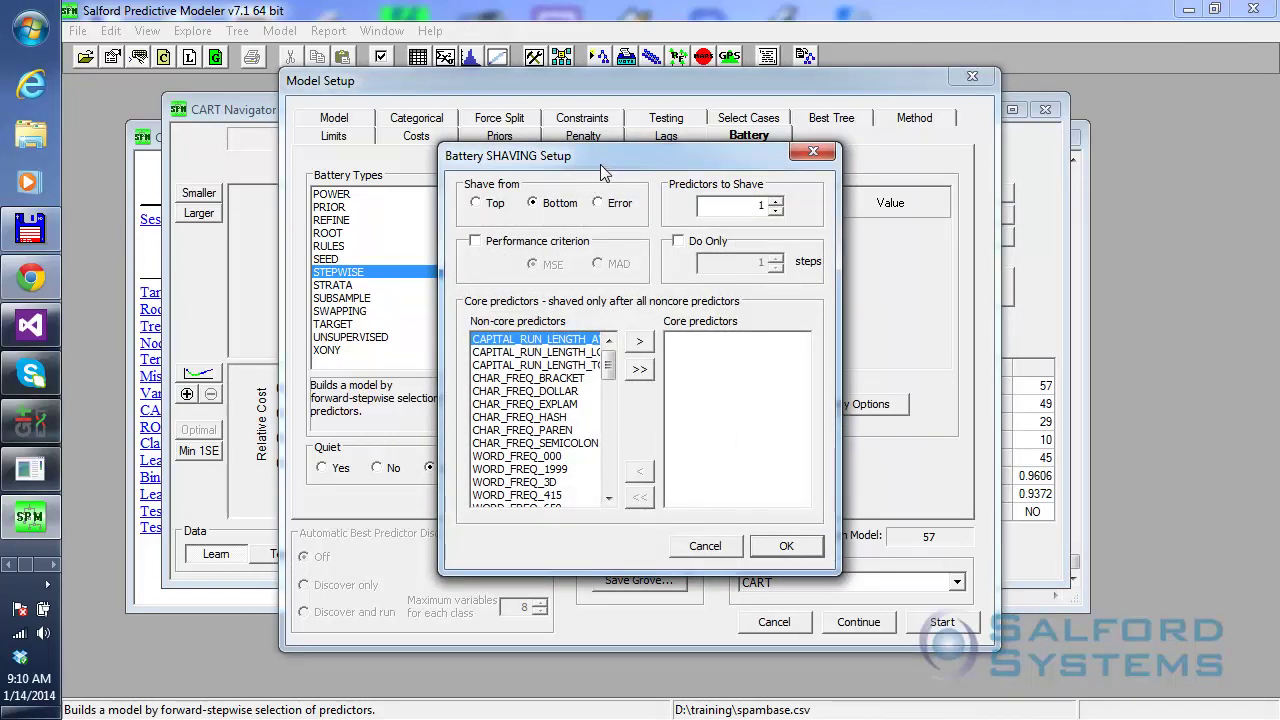
pyautogui.moveTo(604, 163); pyautogui.dragTo(697, 150)
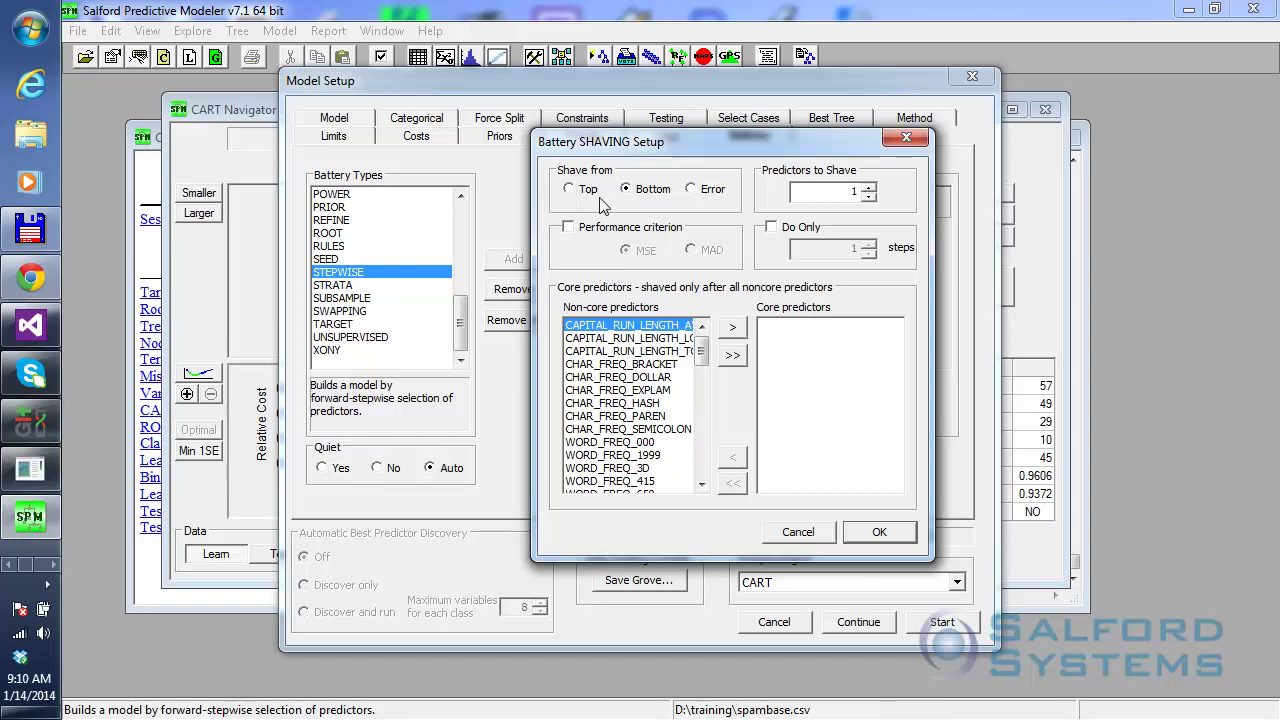
pyautogui.moveTo(643, 151); pyautogui.dragTo(654, 148)
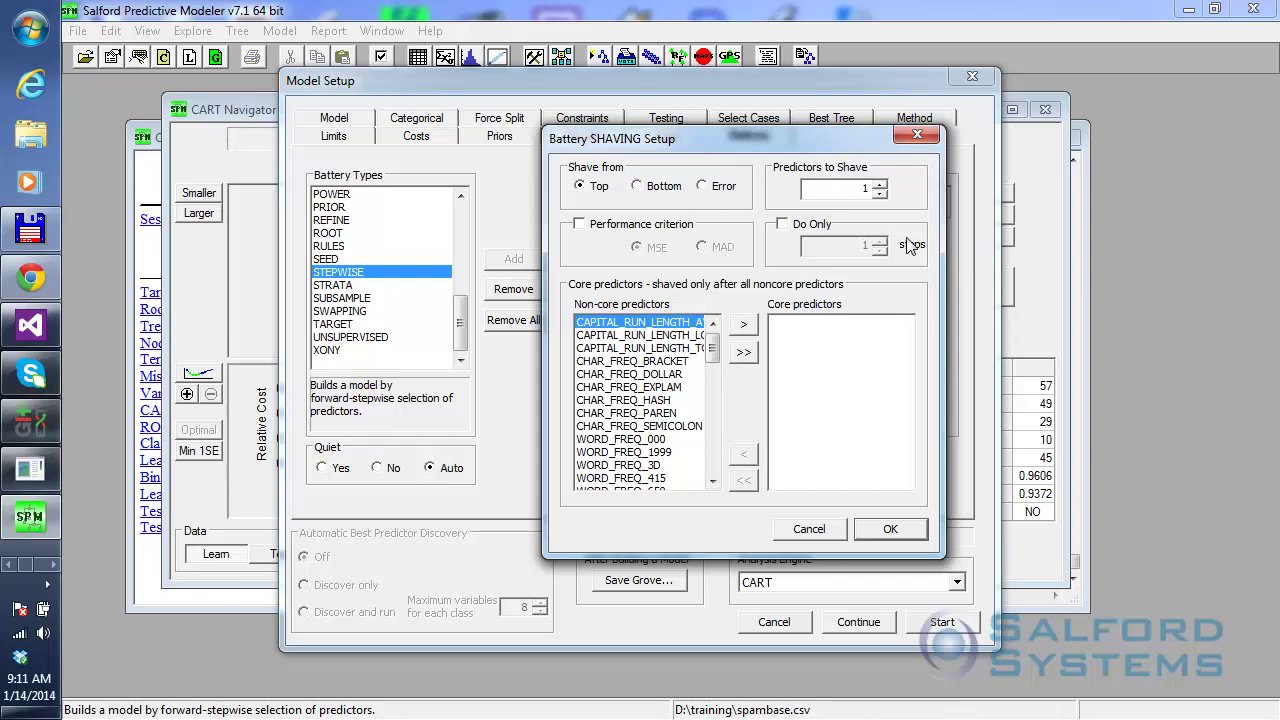
pyautogui.click(786, 231)
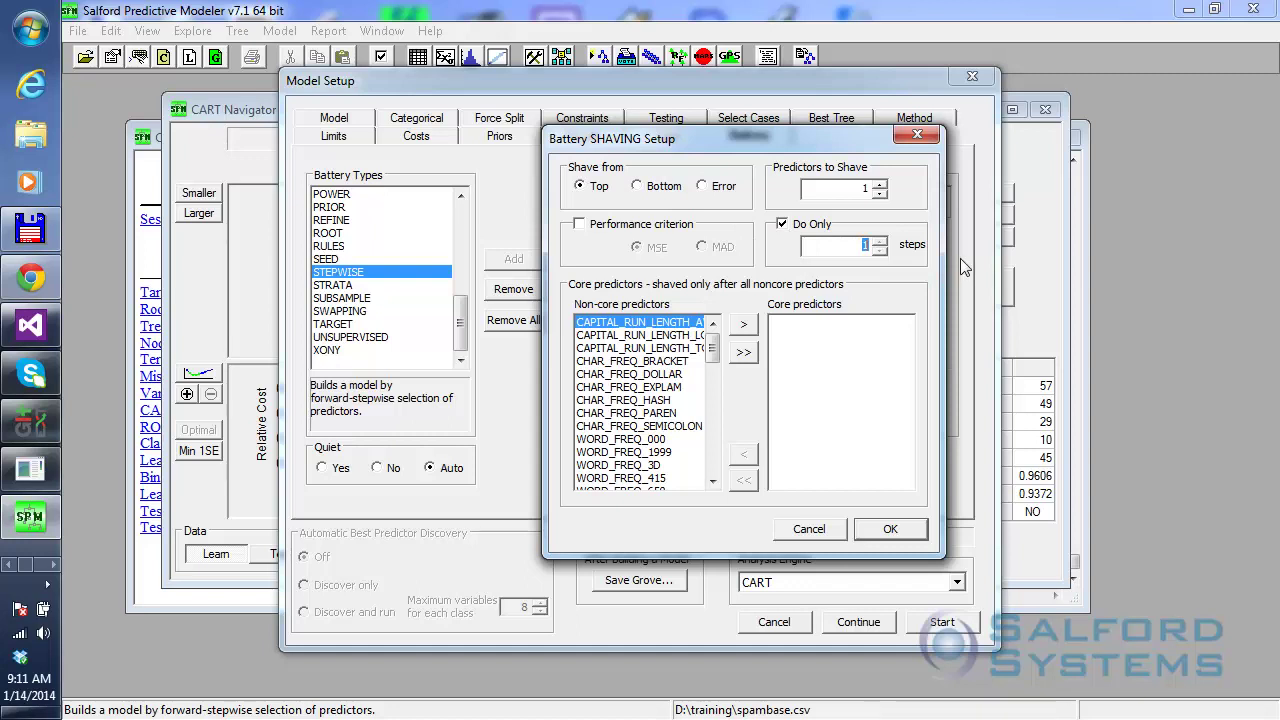
pyautogui.write('5')
pyautogui.click(892, 532)
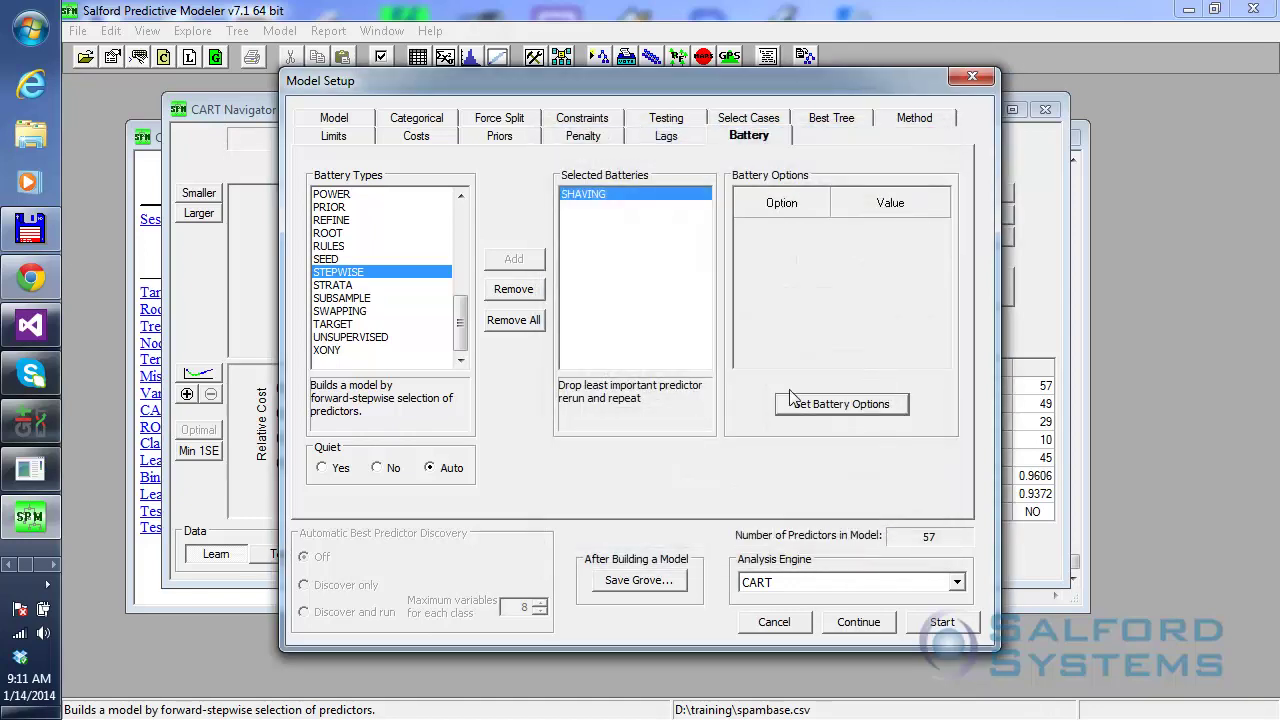
pyautogui.click(942, 622)
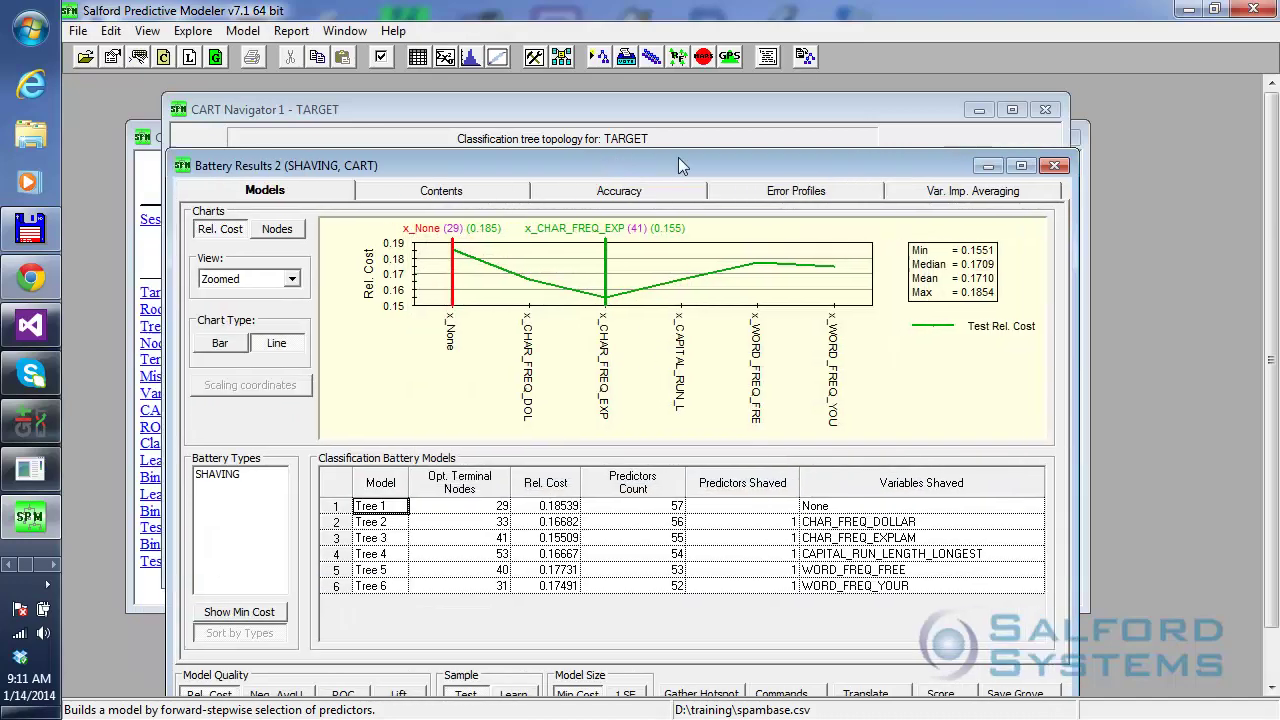
# - Bring the whole SHAVING results window into view and examine the relative cost curve at the CHAR_FREQ_DOLLAR and CHAR_FREQ_EXPLAM shaving steps
pyautogui.moveTo(678, 165); pyautogui.dragTo(749, 95)
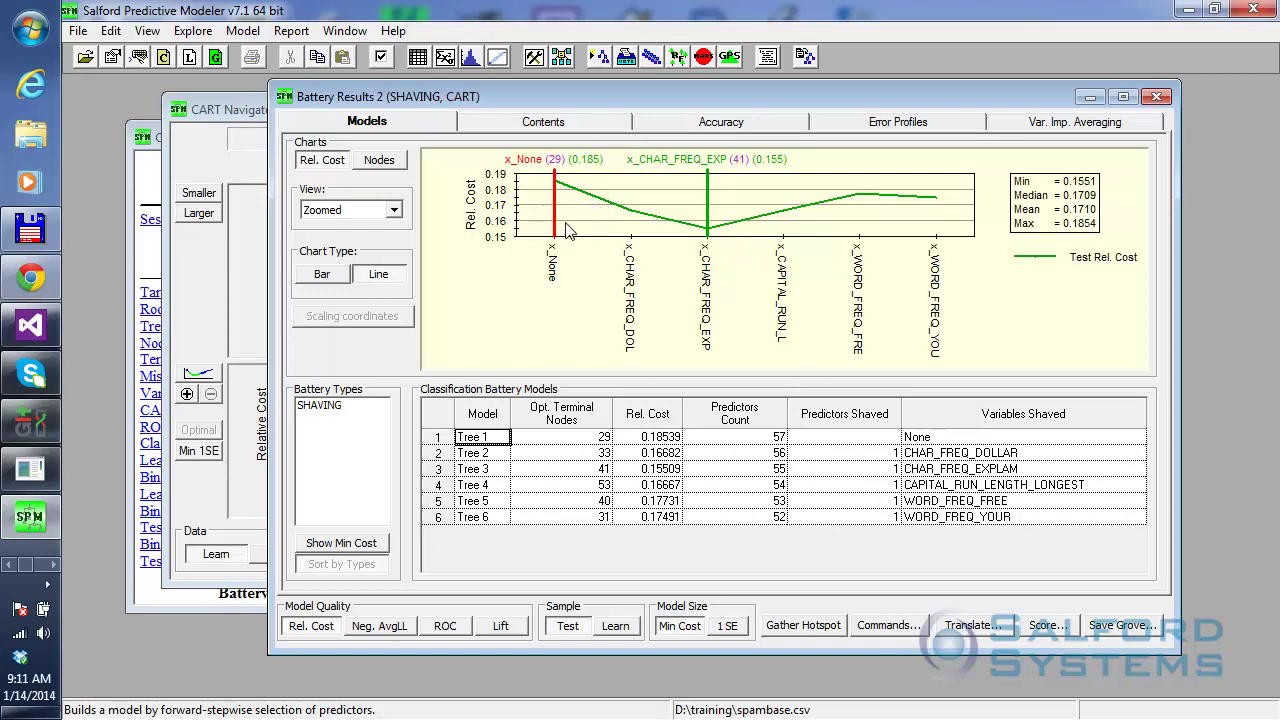
pyautogui.click(632, 220)
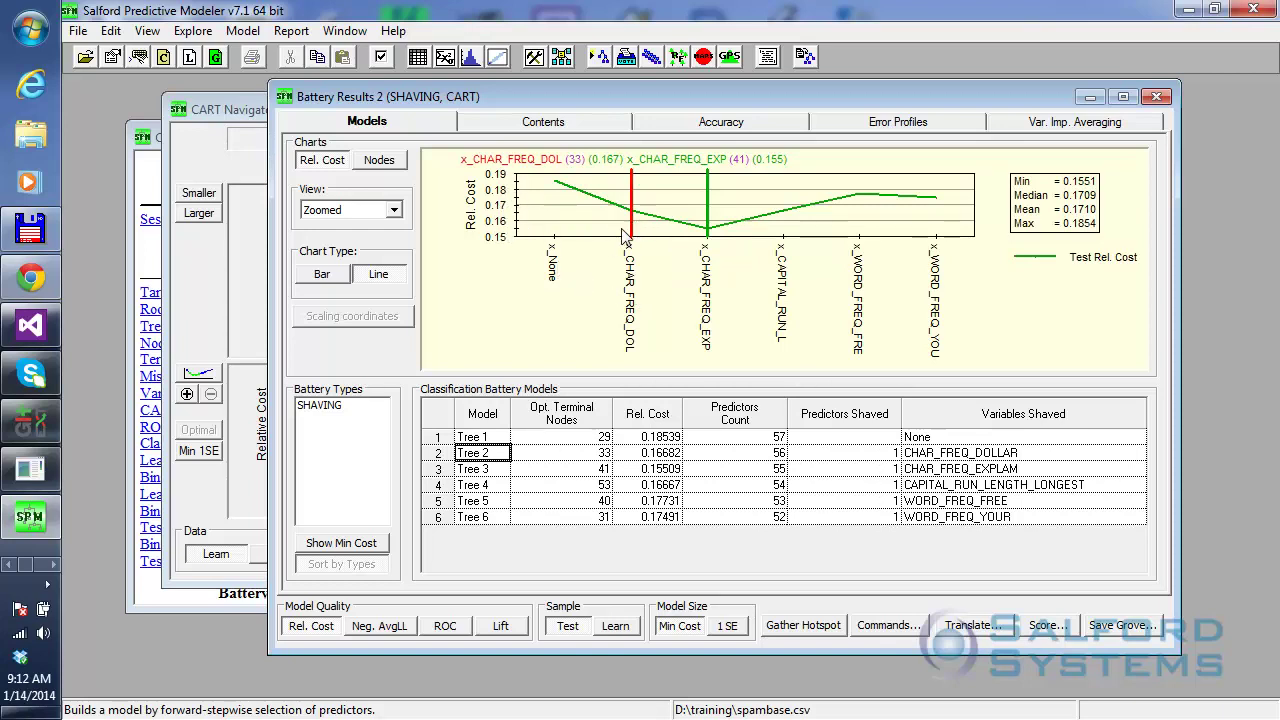
pyautogui.click(709, 235)
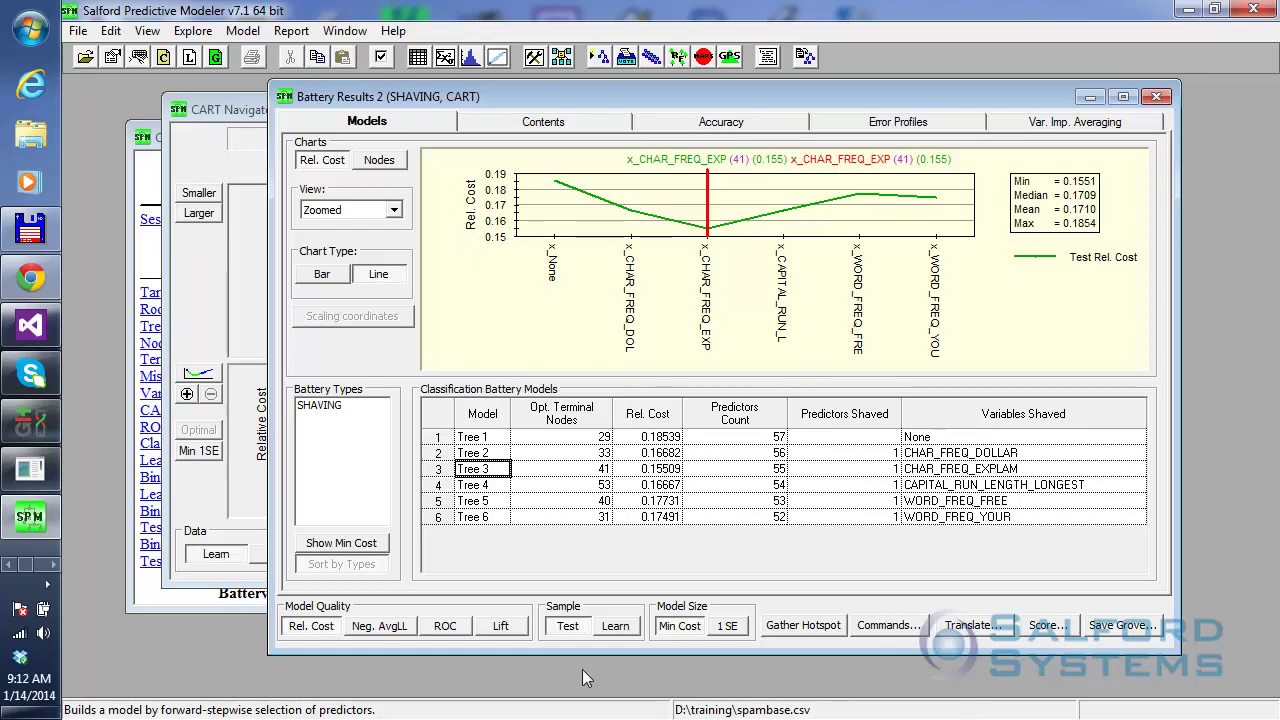
# - Compare the relative cost, predictor count and shaved variable of Tree 1, Tree 2 and Tree 3 in the battery models table
pyautogui.click(650, 441)
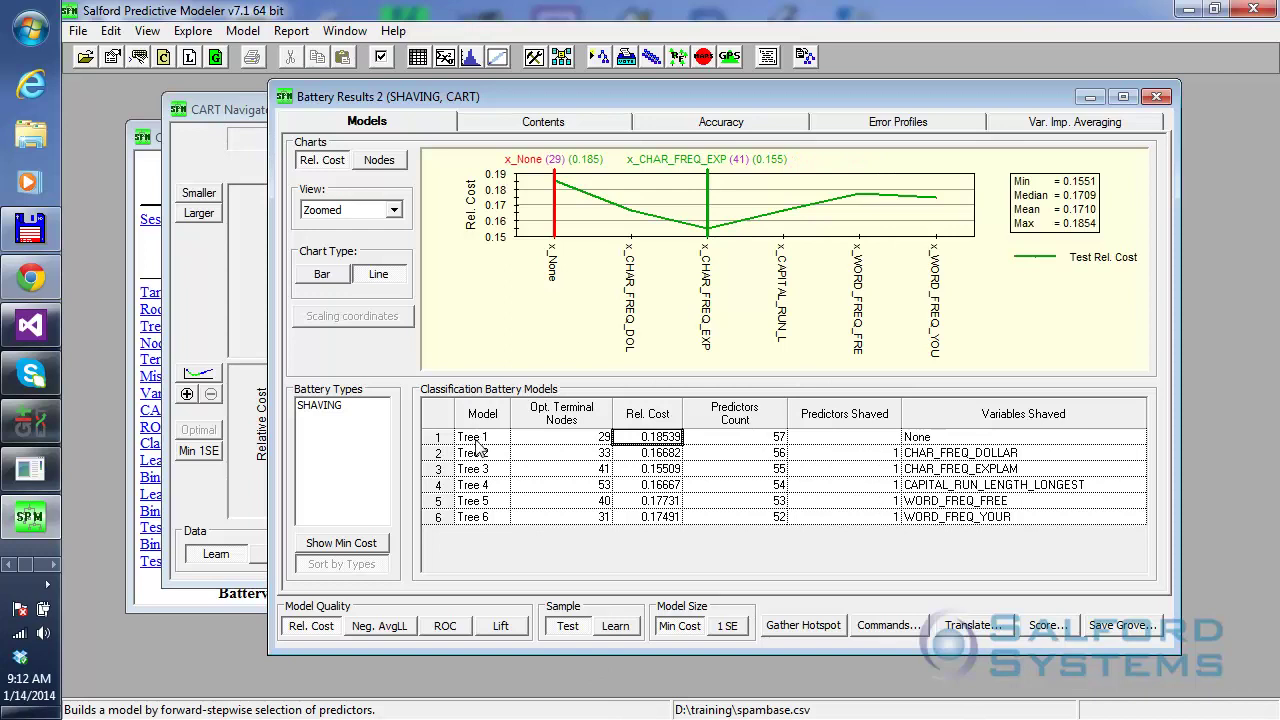
pyautogui.click(767, 441)
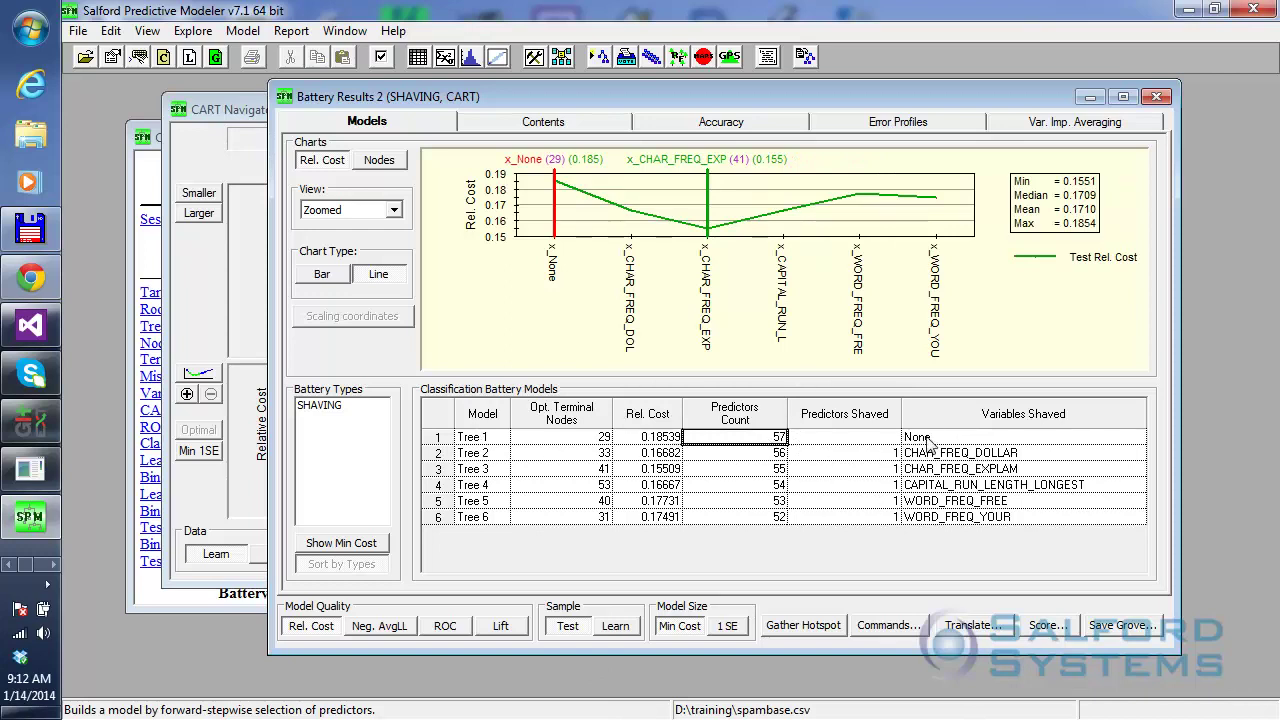
pyautogui.click(729, 457)
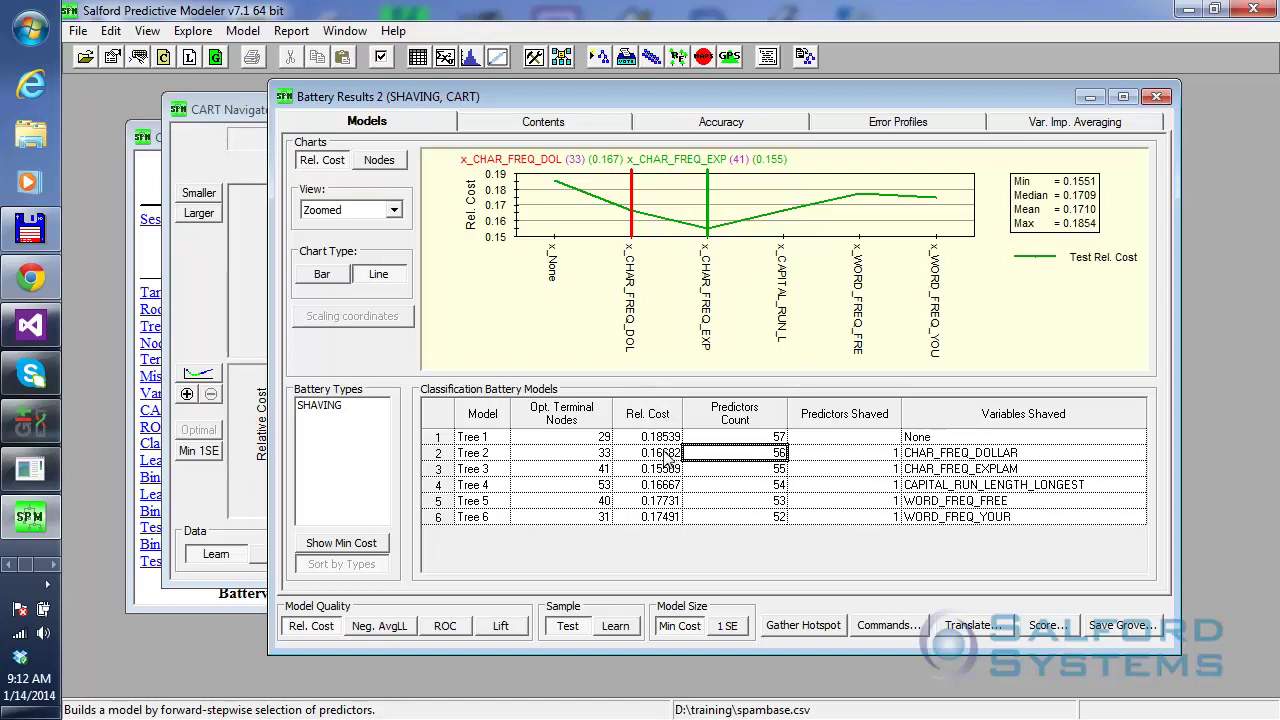
pyautogui.click(963, 470)
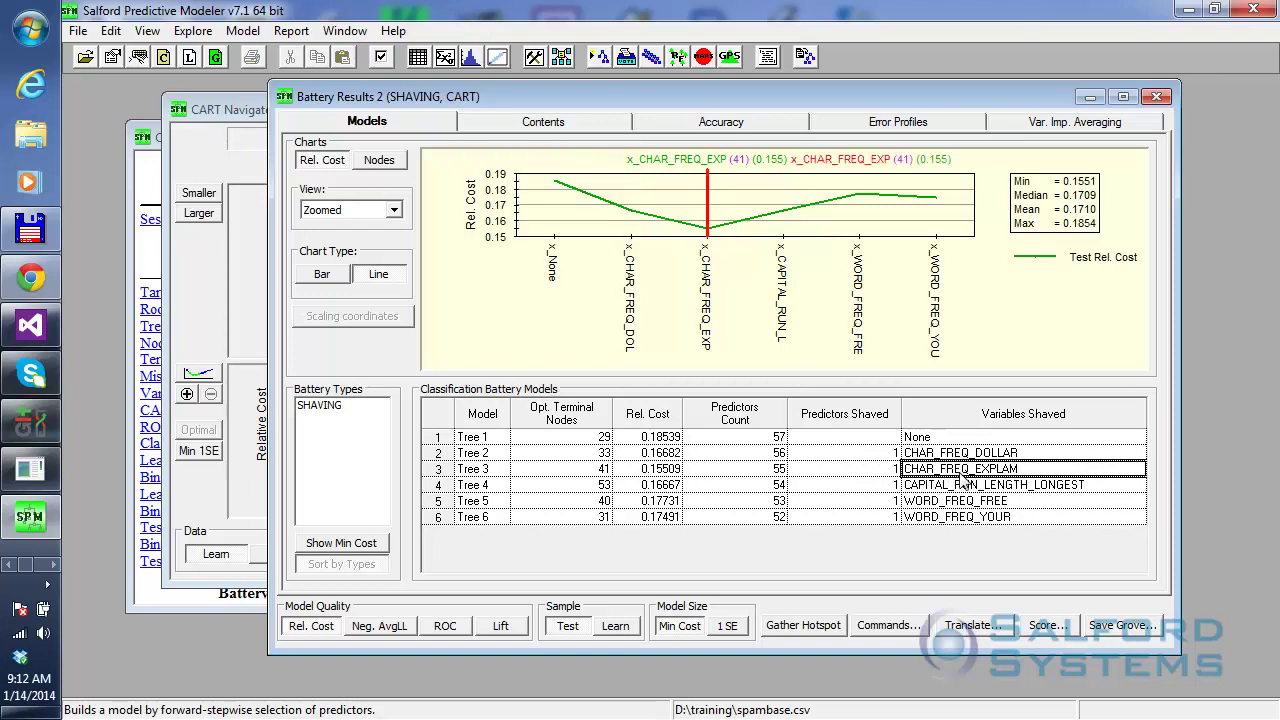
pyautogui.click(648, 472)
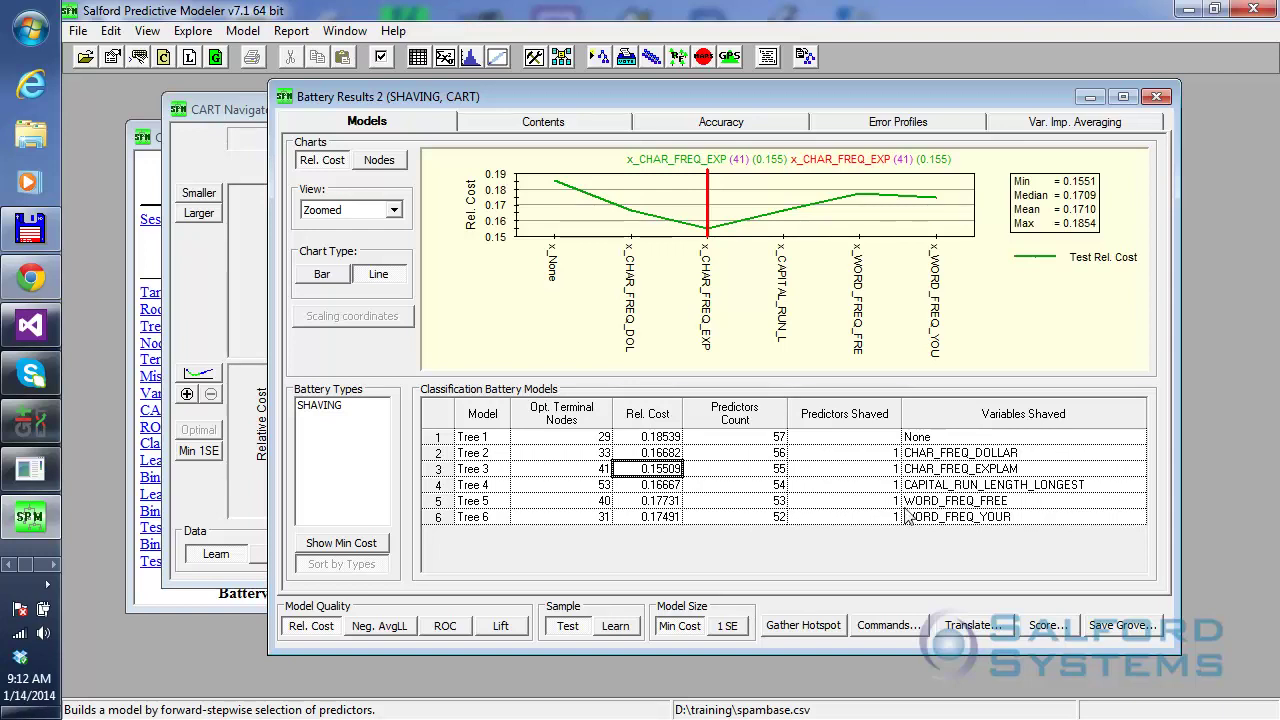
# - Check the relative cost curve at the CAPITAL_RUN_LENGTH_LONGEST and WORD_FREQ_FREE shaving steps, and return to the CHAR_FREQ_EXPLAM model
pyautogui.click(788, 222)
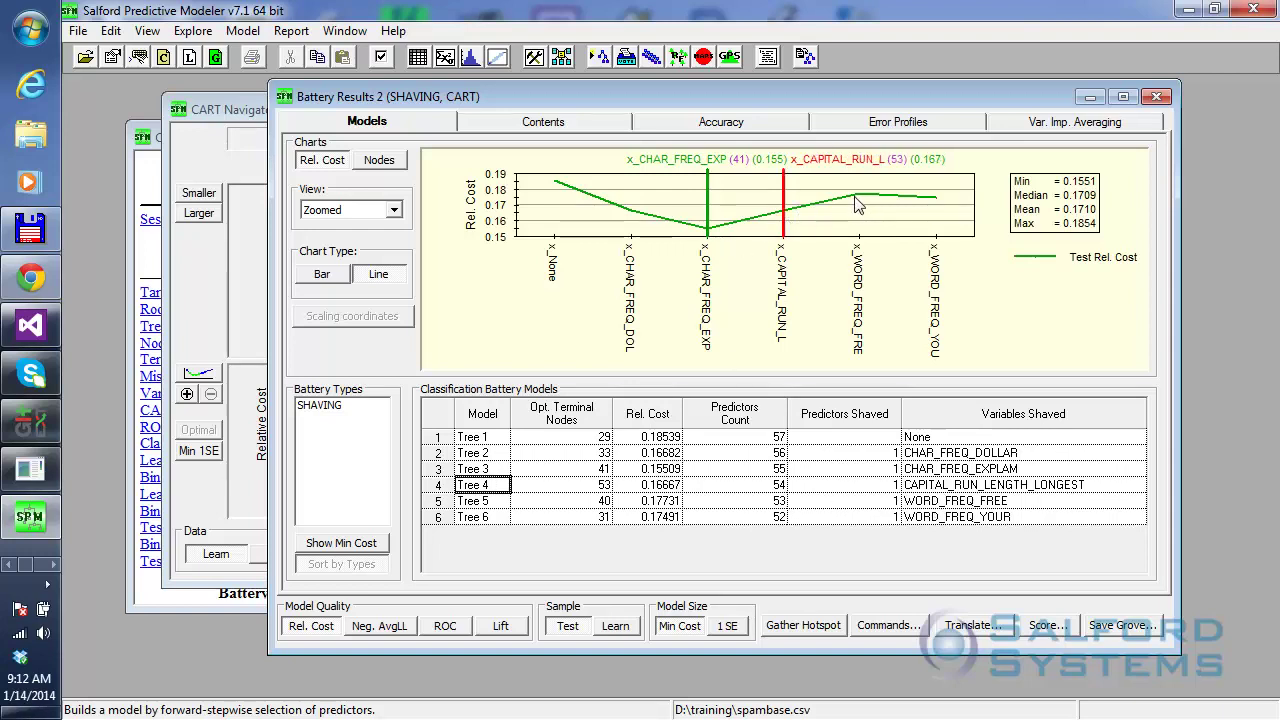
pyautogui.click(857, 202)
pyautogui.click(784, 222)
pyautogui.click(709, 226)
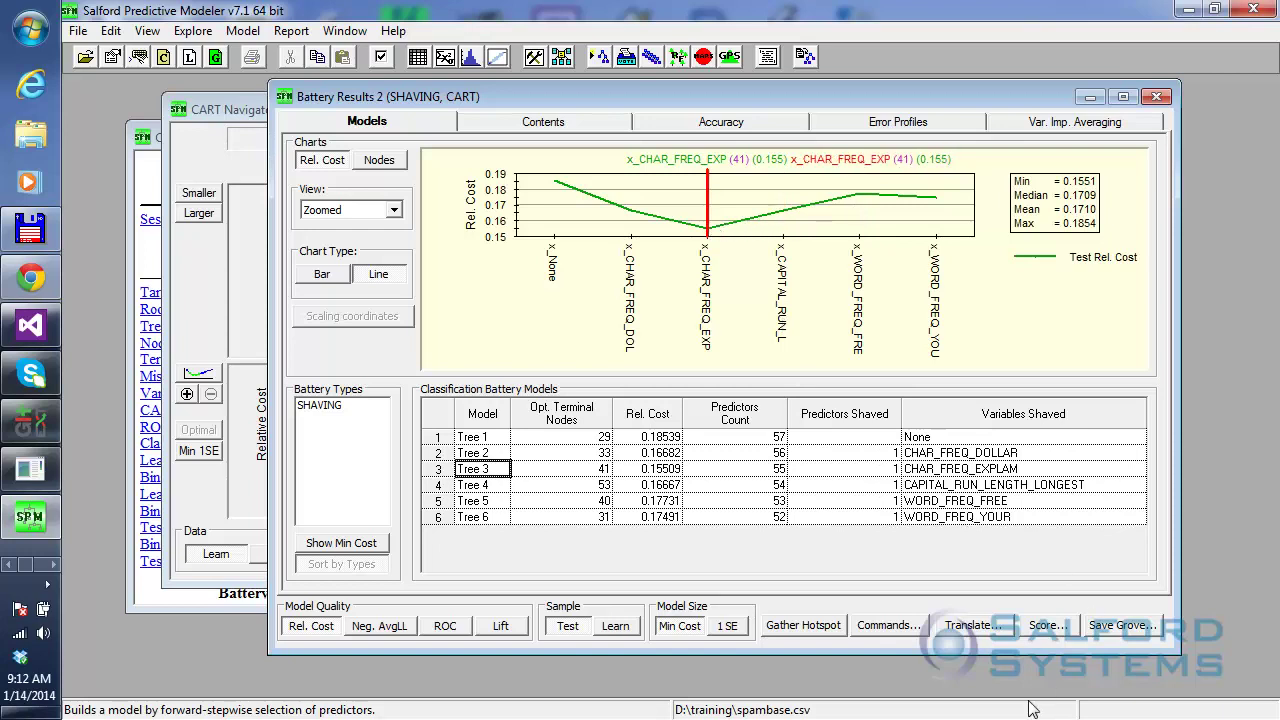
# - Review the shaved variables CHAR_FREQ_DOLLAR and CHAR_FREQ_EXPLAM in the battery models table, ending on the CHAR_FREQ_EXPLAM entry
pyautogui.click(966, 453)
pyautogui.click(966, 469)
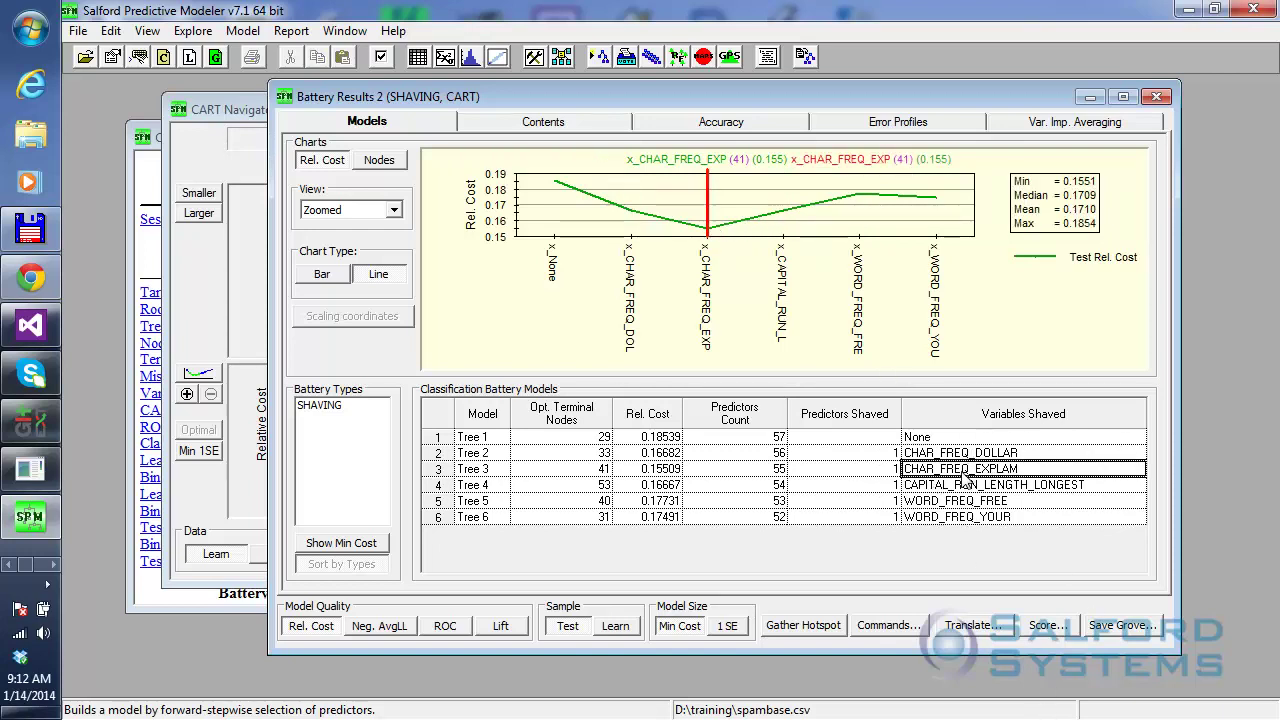
pyautogui.click(970, 454)
pyautogui.click(966, 469)
pyautogui.moveTo(693, 99)
pyautogui.mouseDown()
pyautogui.moveTo(698, 112)
pyautogui.moveTo(697, 101)
pyautogui.mouseUp()
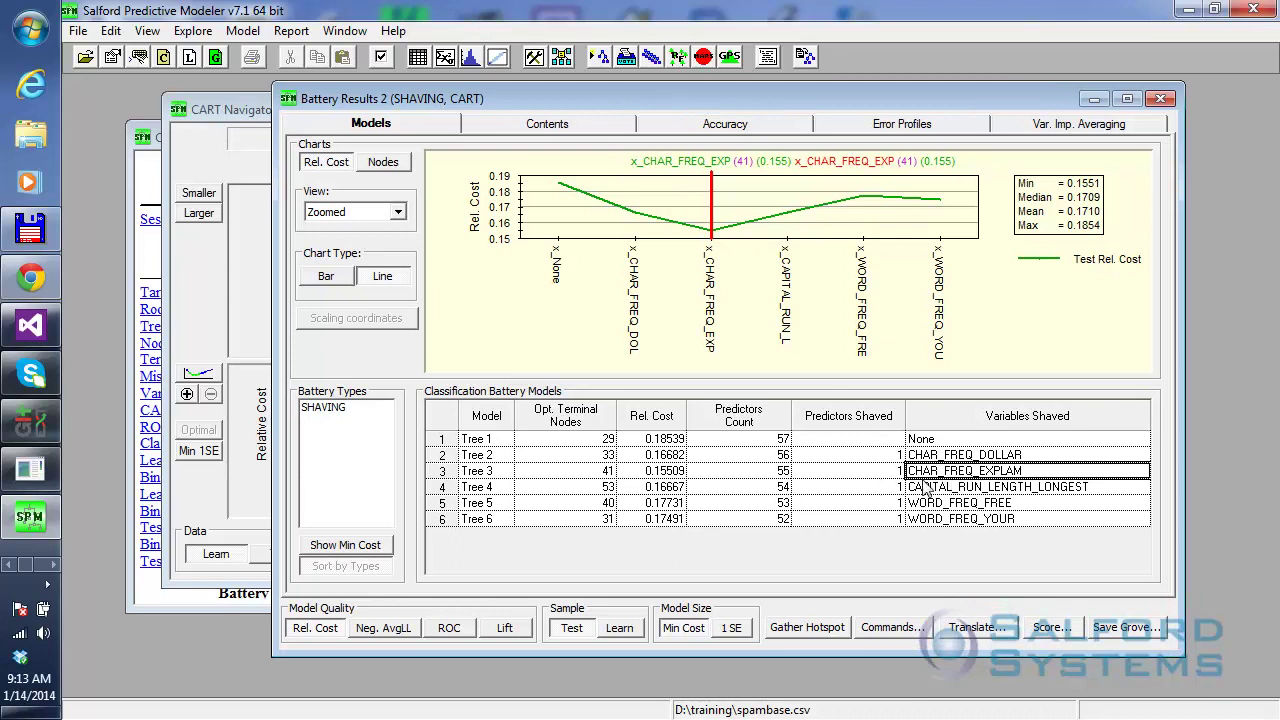
# - Compare the optimal terminal nodes of Tree 4 and Tree 3, and open Tree 3 in its own navigator window, moved clear of the desktop's lower edge
pyautogui.click(553, 490)
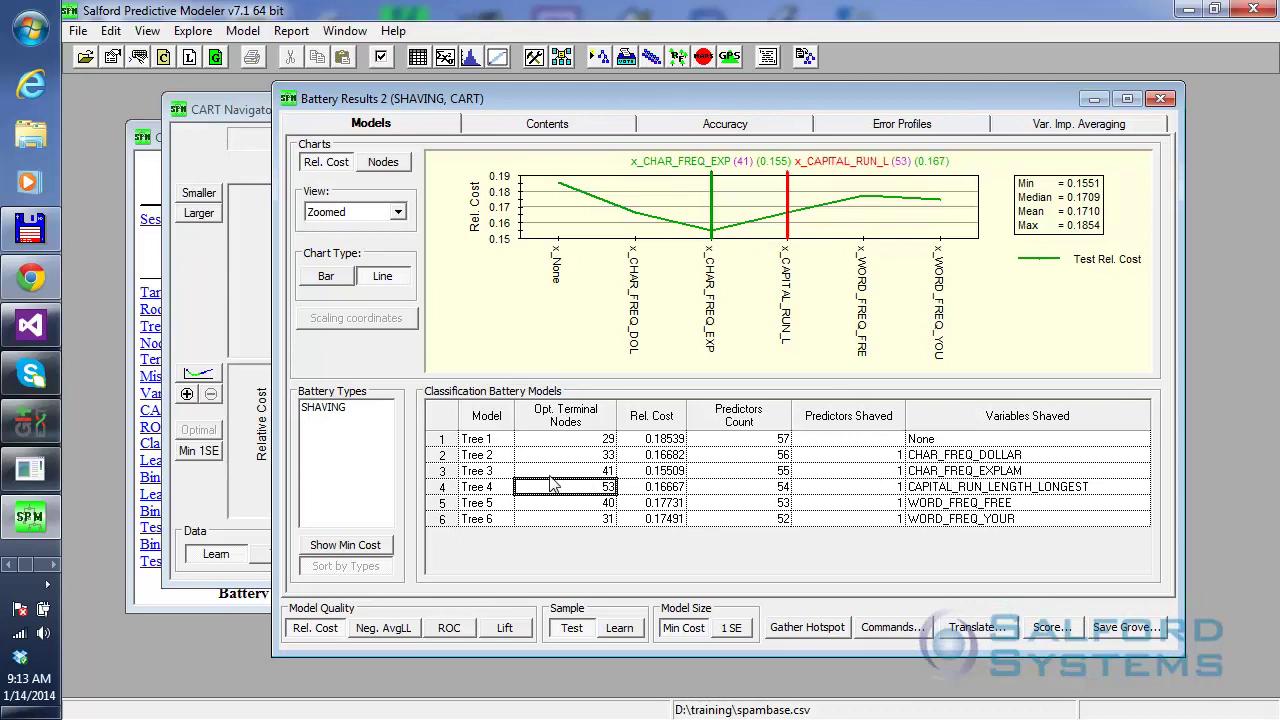
pyautogui.click(557, 472)
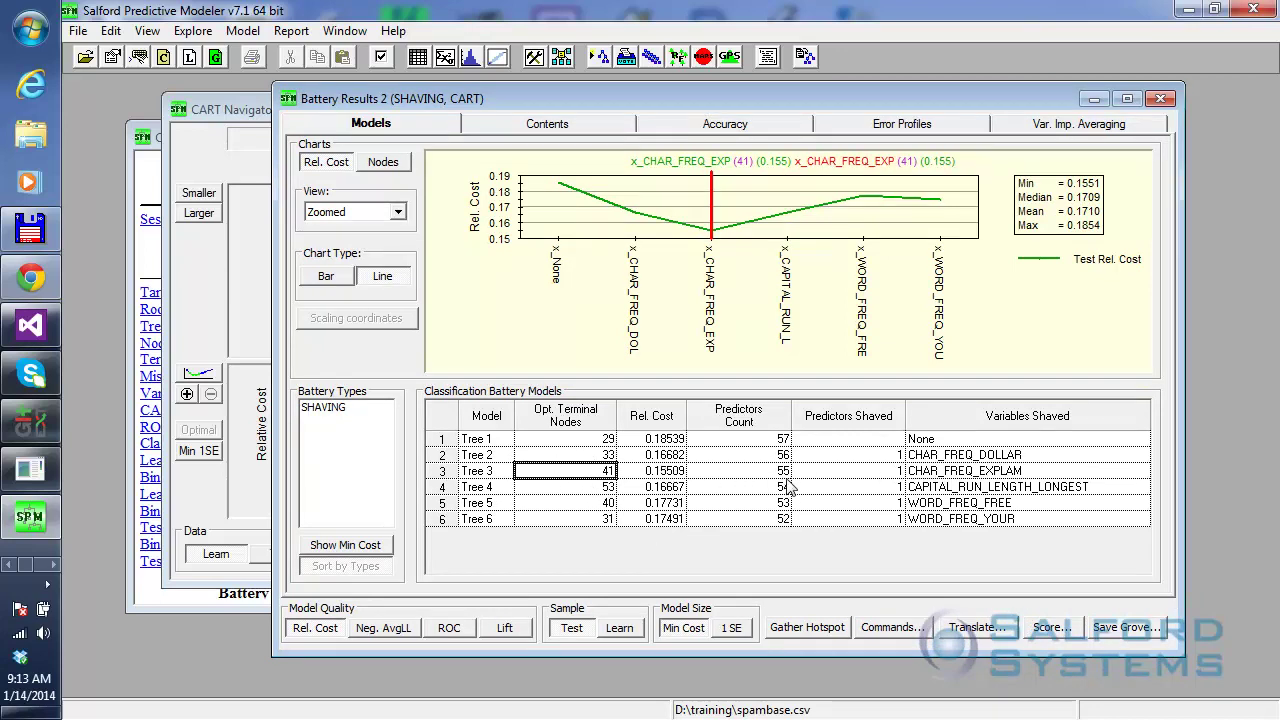
pyautogui.doubleClick(551, 480)
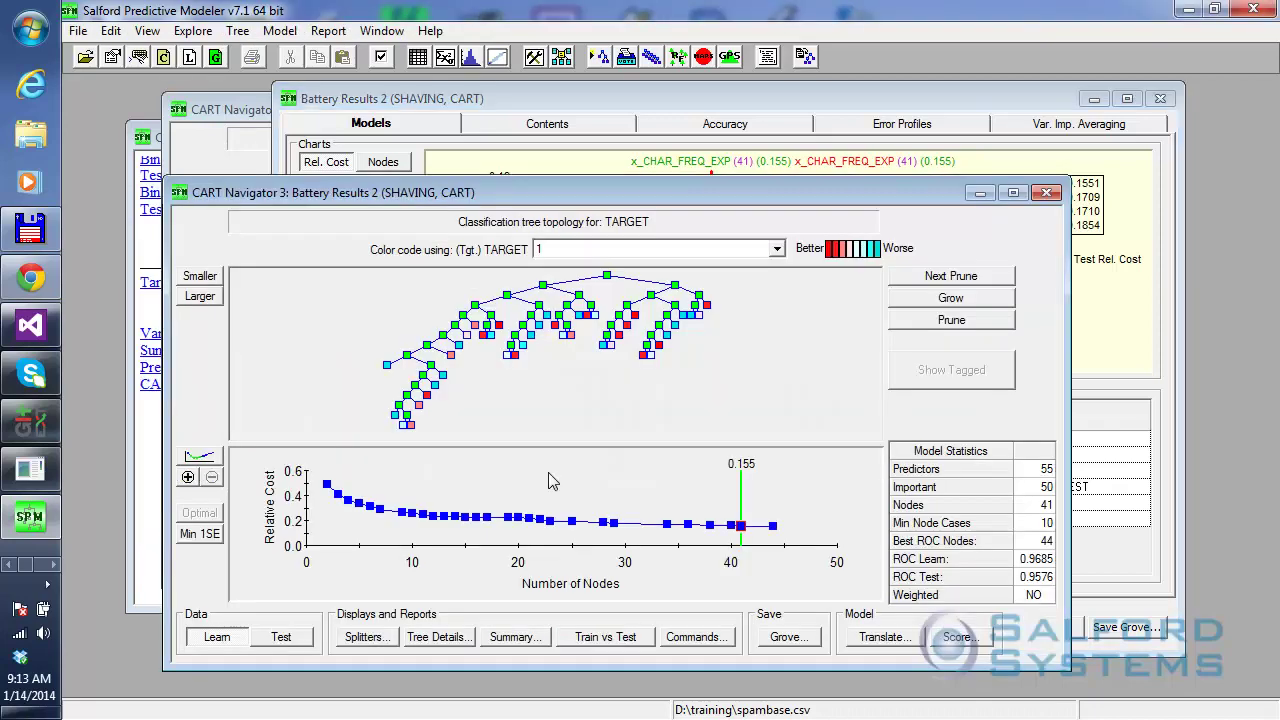
pyautogui.moveTo(604, 196); pyautogui.dragTo(691, 139)
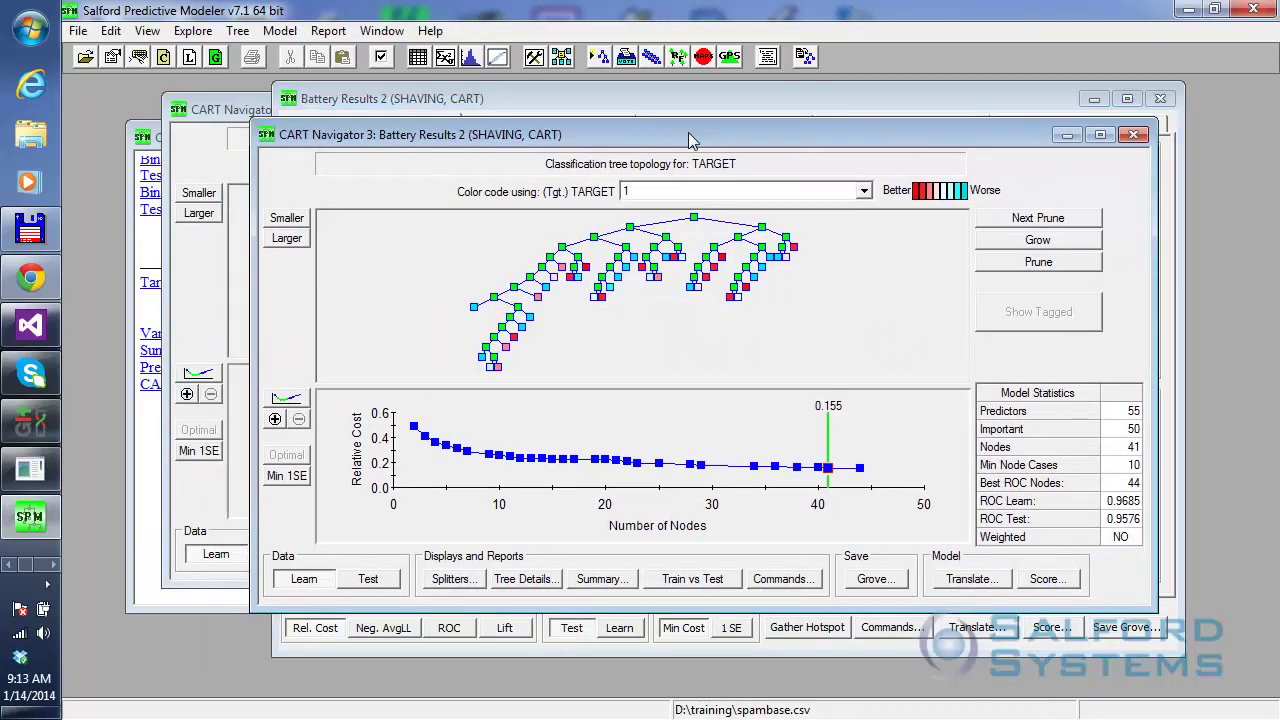